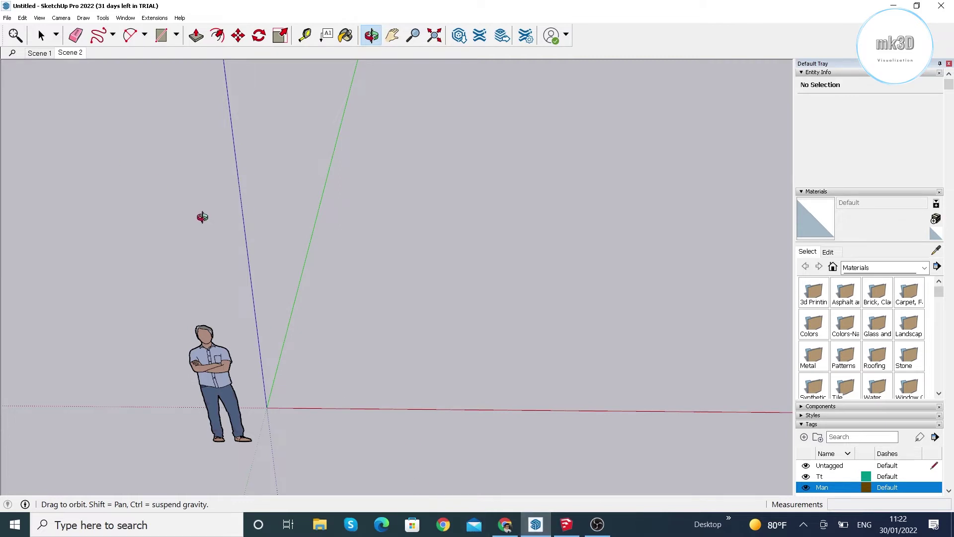
Find Rectangle by searching 'rec' and draw a rectangle on the ground from the origin
left_click_drag(203, 202, 212, 181)
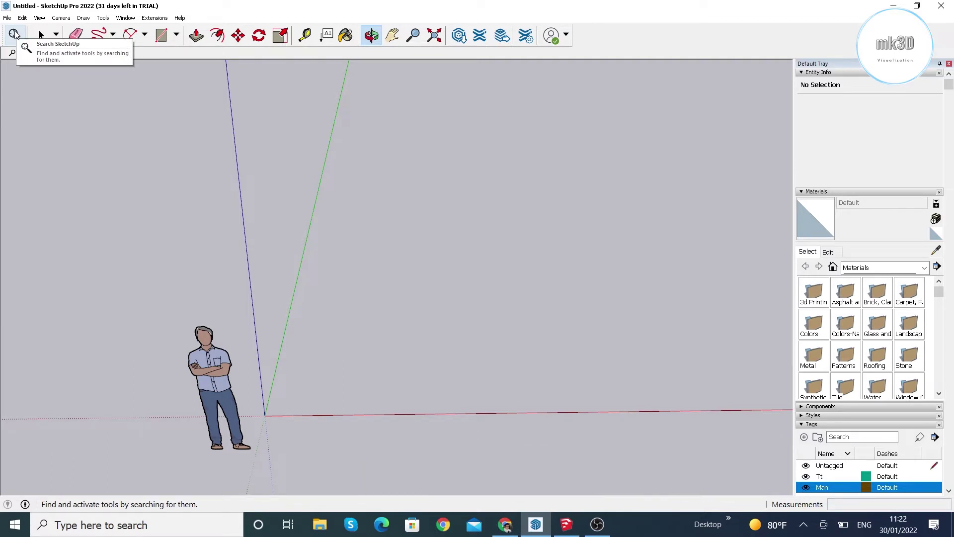
left_click(14, 34)
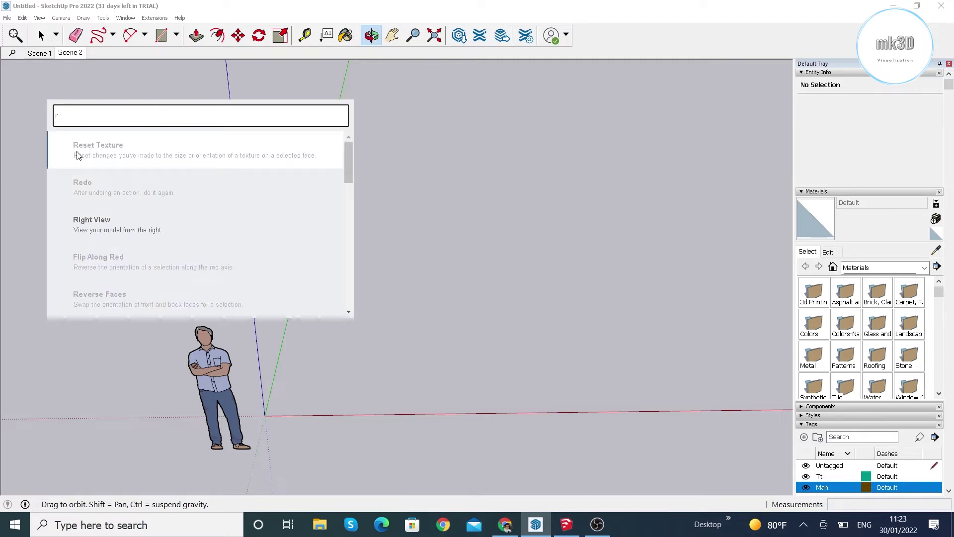
type("red")
key("BackSpace")
type("c")
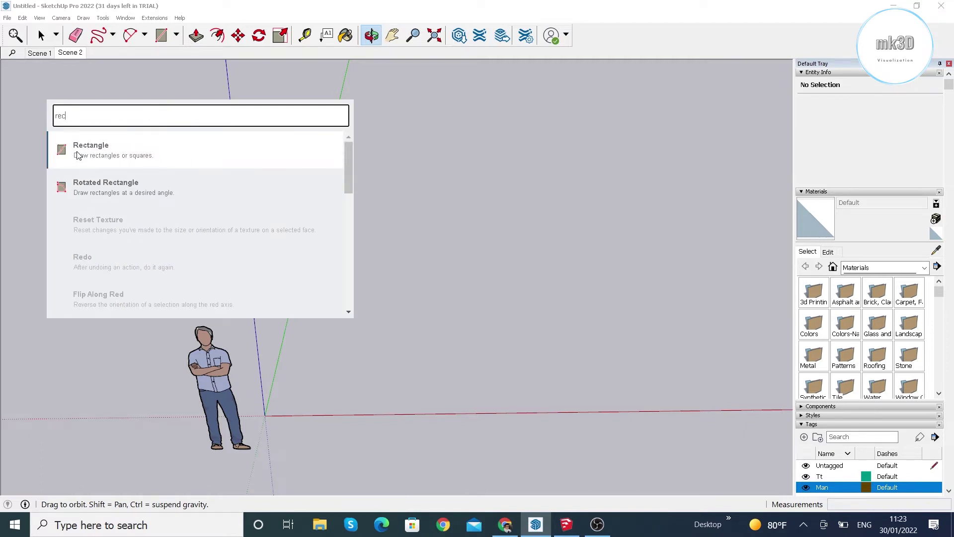
left_click(107, 154)
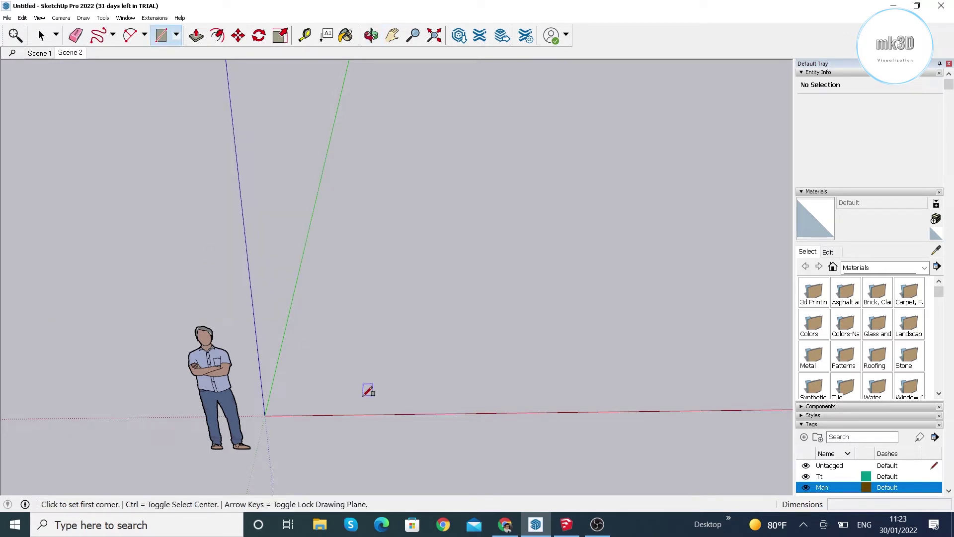
left_click(265, 415)
left_click(443, 267)
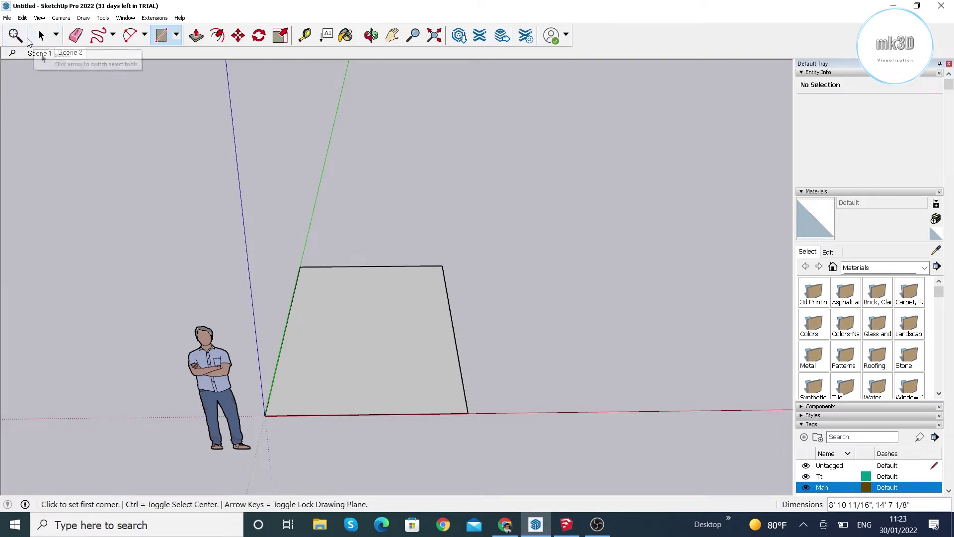
Find Push/Pull by searching 'pu' and extrude the rectangle upward into a box
key("shift+s")
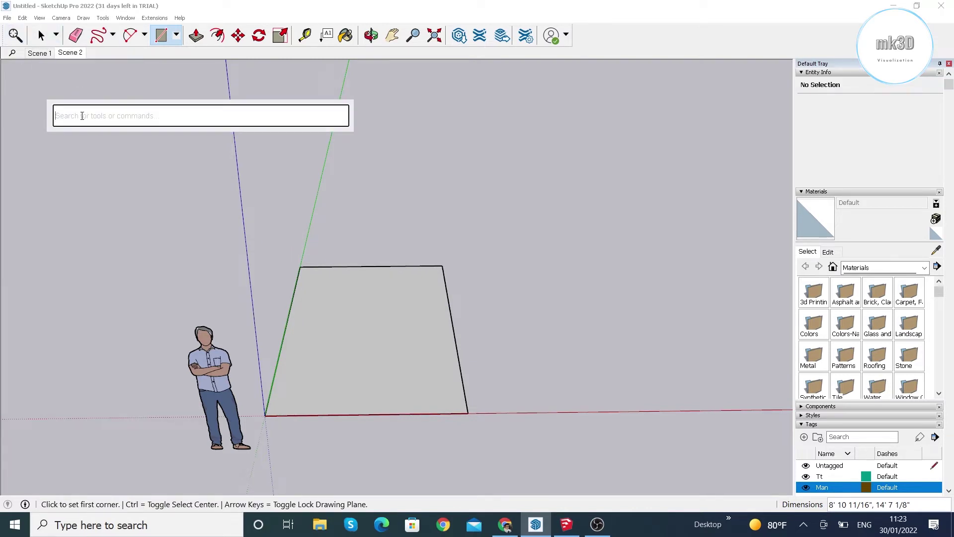
type("p")
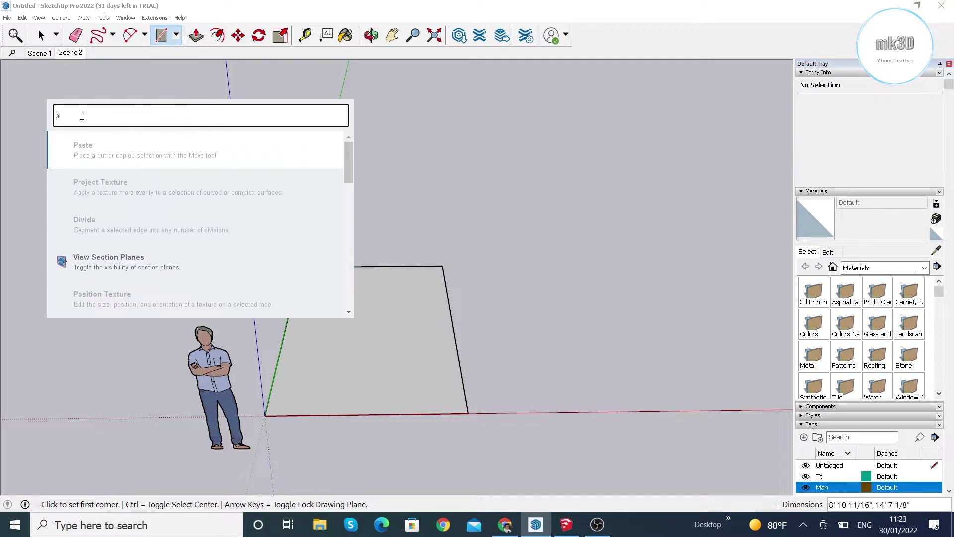
type("u")
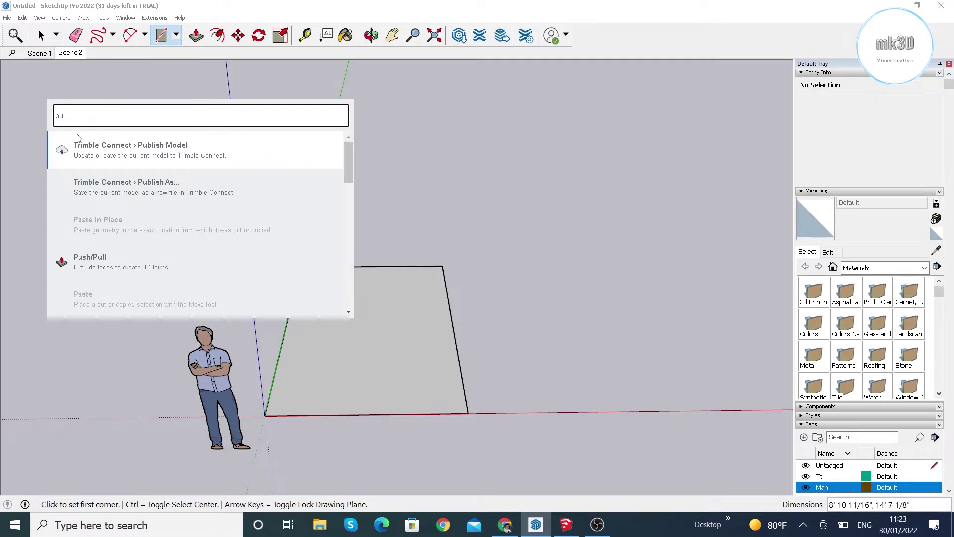
left_click(91, 254)
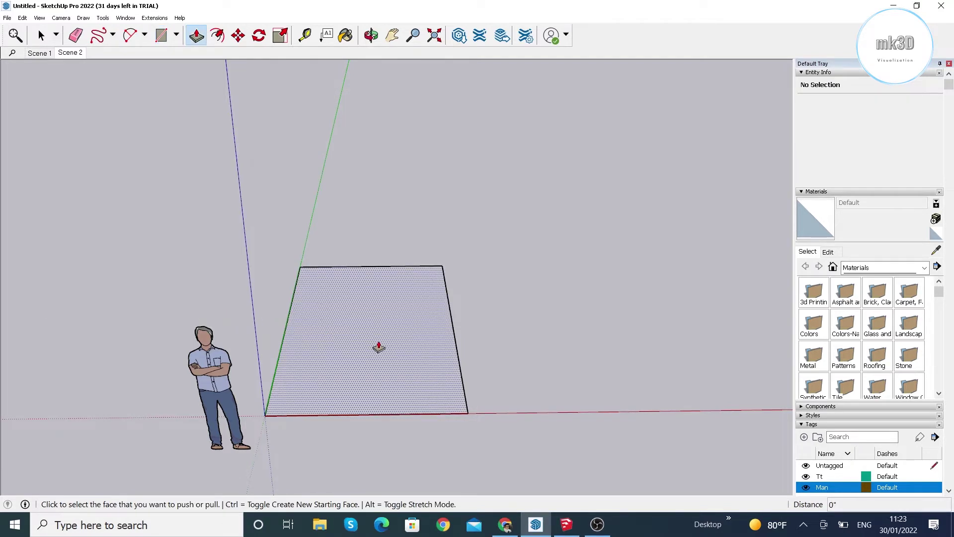
left_click(379, 345)
left_click(360, 242)
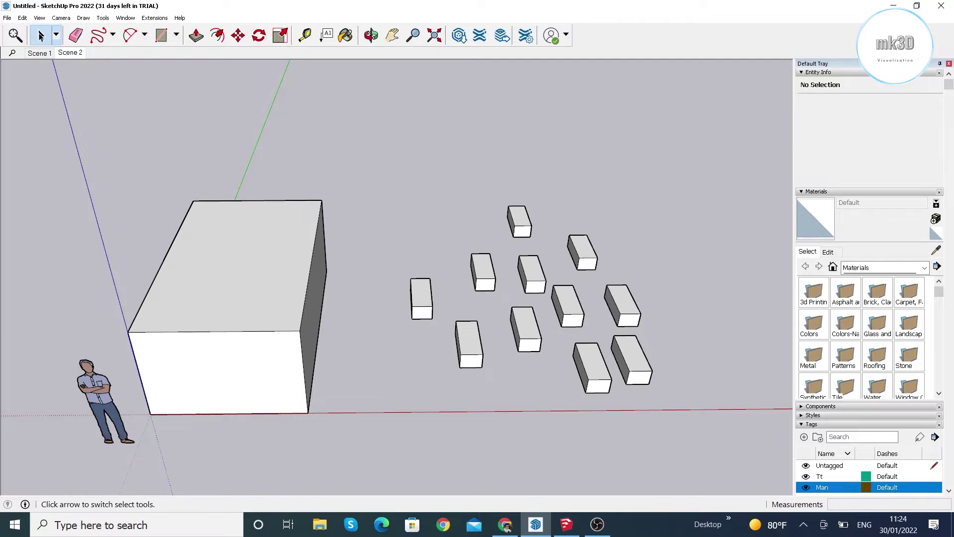
Window-select all eleven small blocks, then select two individually, and clear the selection
left_click_drag(392, 198, 726, 431)
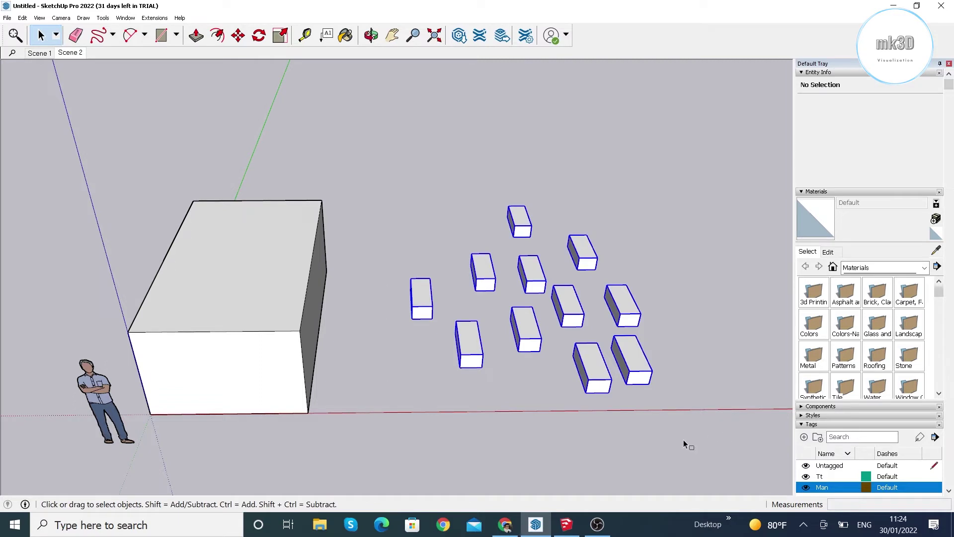
left_click(443, 192)
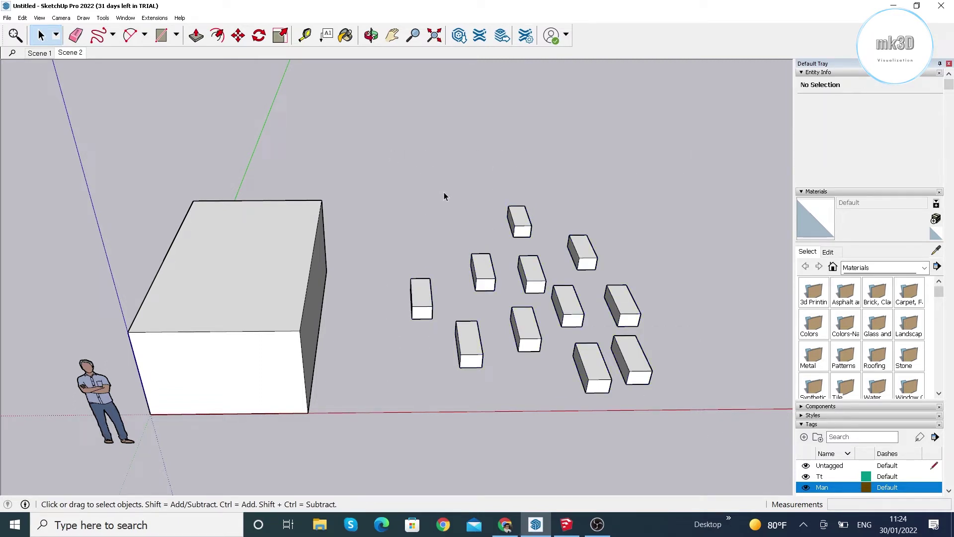
left_click(481, 271)
left_click(531, 276, "shift")
left_click(440, 203)
Switch to Lasso selection, lasso two small blocks, and collapse the Entity Info and Materials panels
left_click(57, 35)
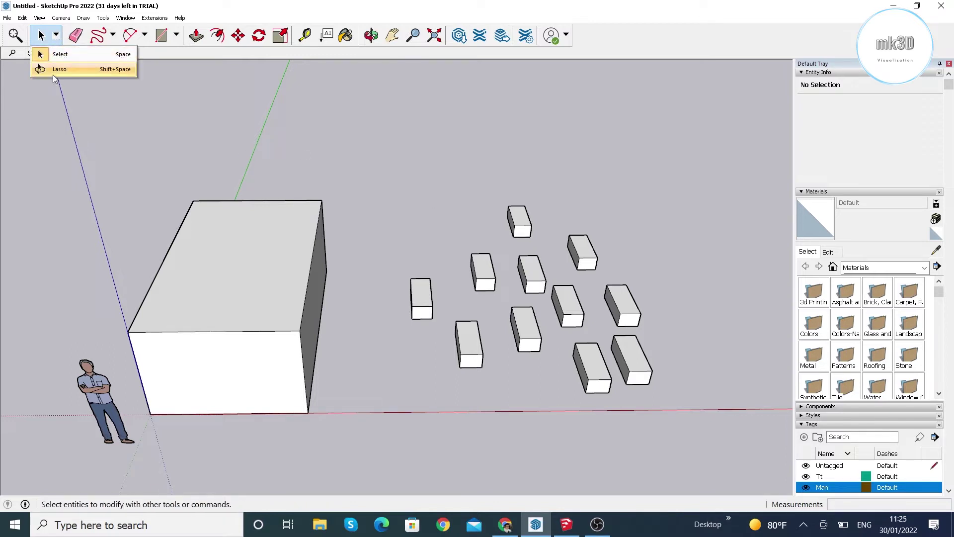
left_click(52, 73)
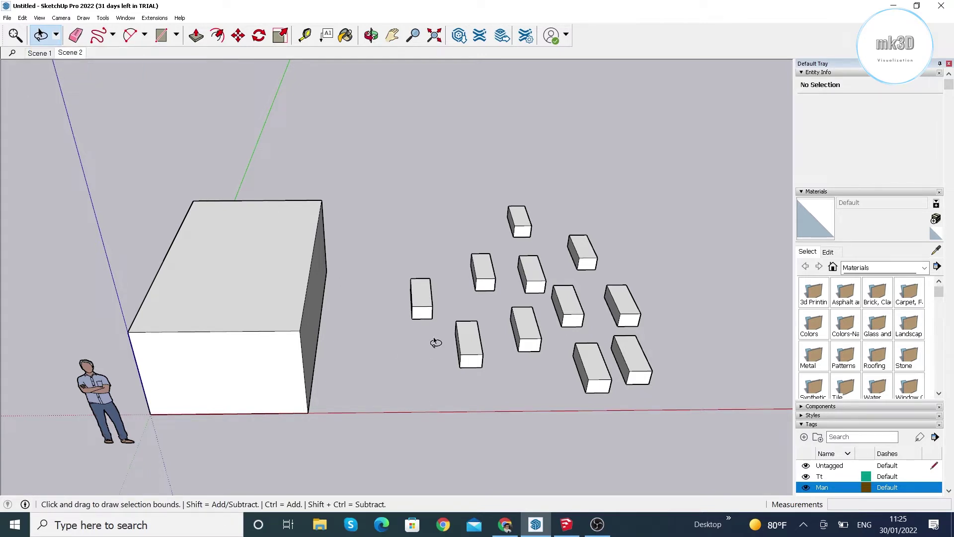
mouse_move(449, 339)
left_mouse_down()
mouse_move(475, 309)
mouse_move(545, 311)
mouse_move(550, 362)
mouse_move(454, 385)
mouse_move(434, 332)
left_mouse_up()
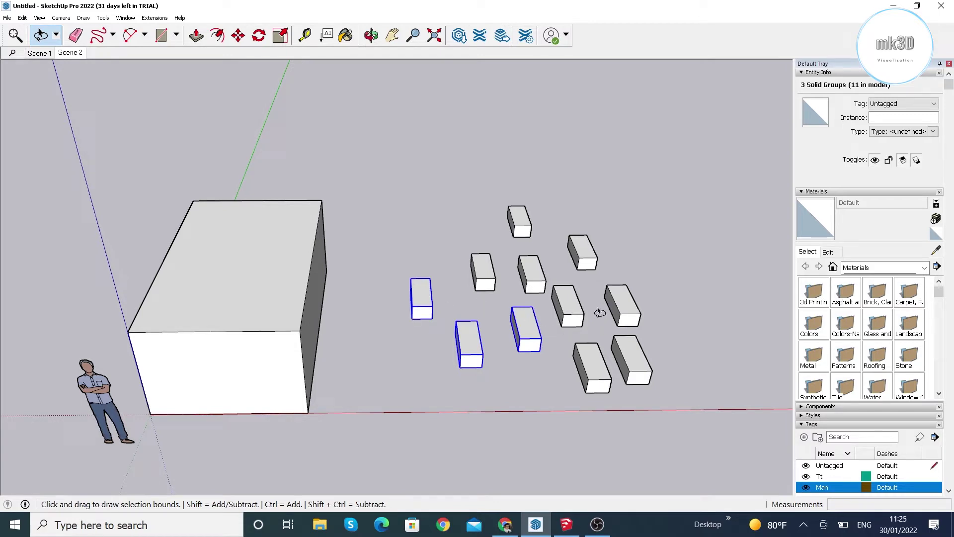
left_click_drag(600, 322, 552, 286)
mouse_move(552, 287)
left_mouse_down()
mouse_move(599, 316)
mouse_move(512, 271)
mouse_move(537, 247)
mouse_move(577, 279)
mouse_move(594, 332)
mouse_move(528, 300)
mouse_move(511, 274)
mouse_move(519, 245)
mouse_move(587, 294)
mouse_move(592, 327)
left_mouse_up()
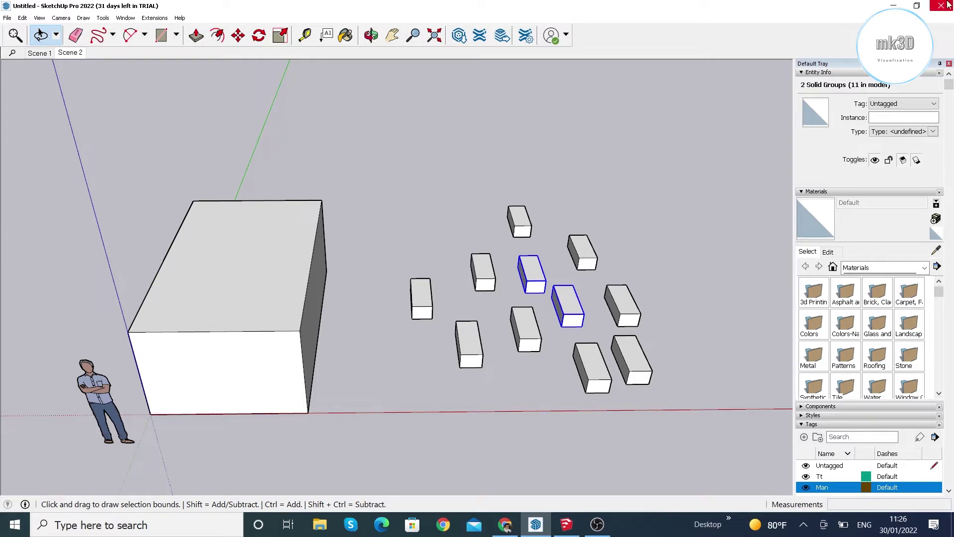
left_click(814, 72)
left_click(823, 82)
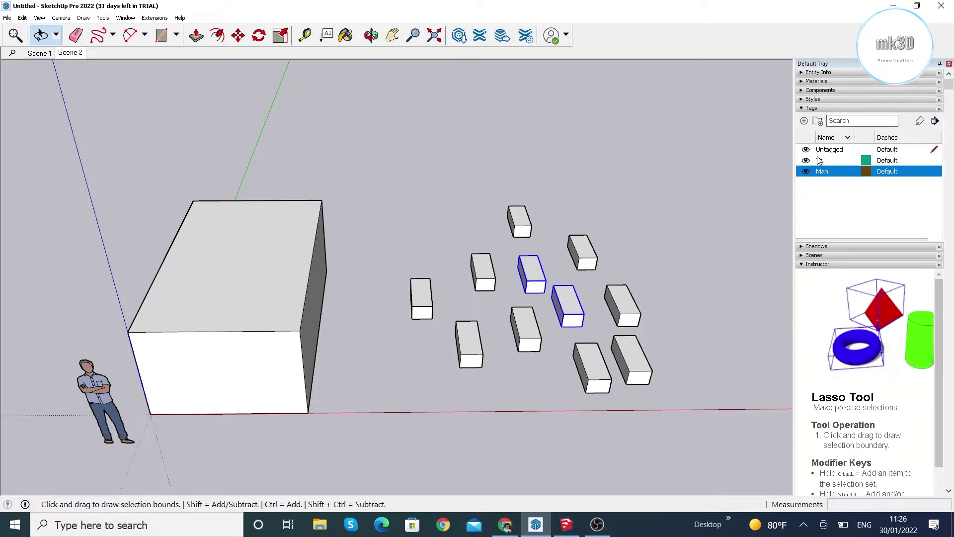
Remove the Tt and Man tags, add three new tags, and name one 'man'
key("ctrl+z")
key("ctrl+z")
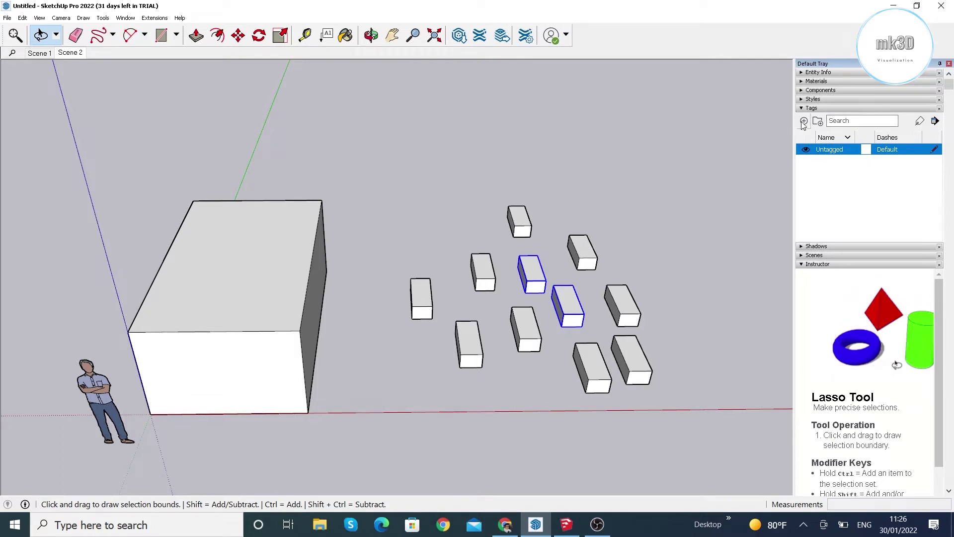
left_click(804, 121)
left_click(804, 122)
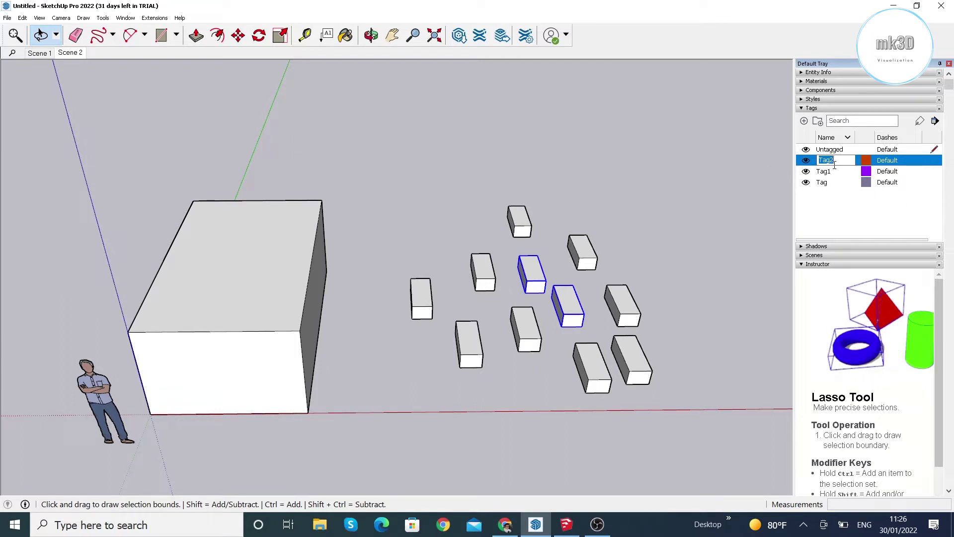
type("man")
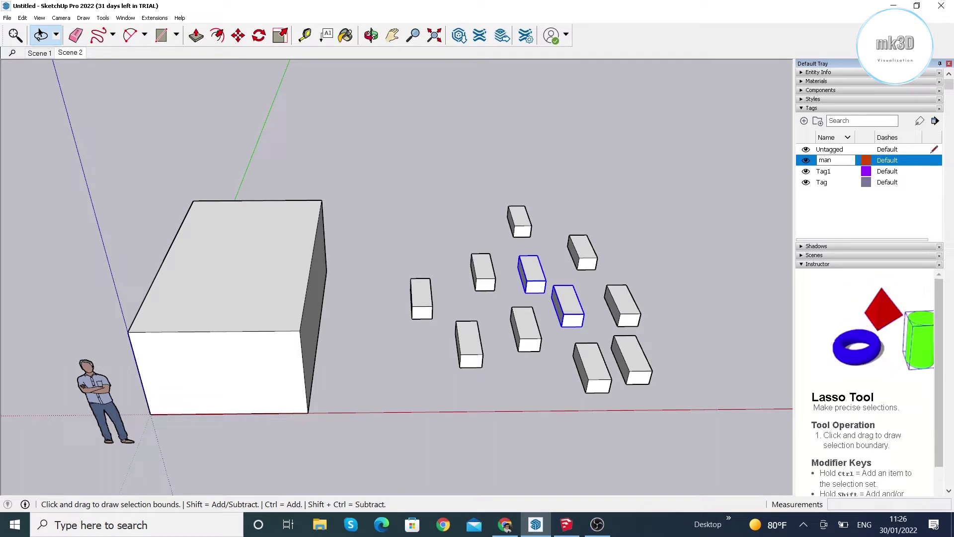
left_click(836, 177)
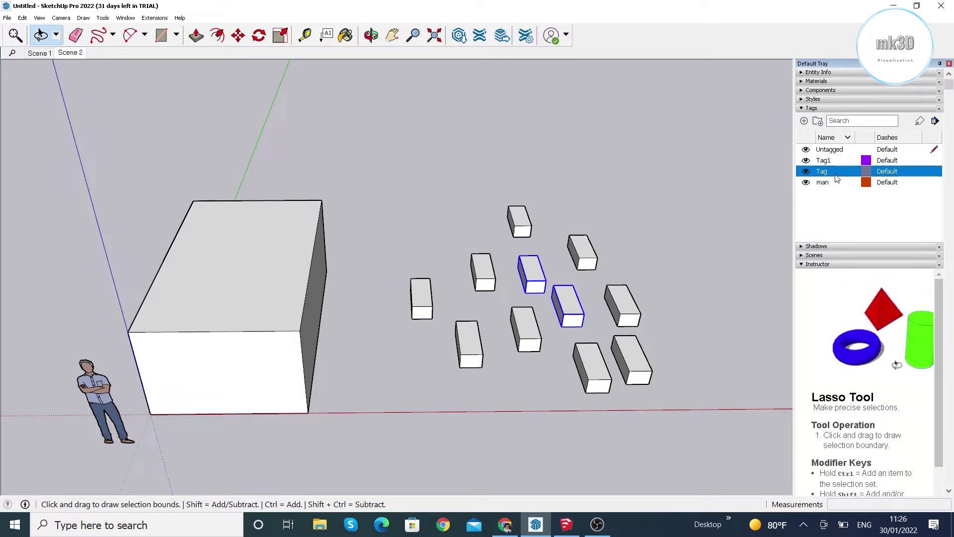
Rename another new tag, first to 'Lager' and then to 'Small'
double_click(828, 173)
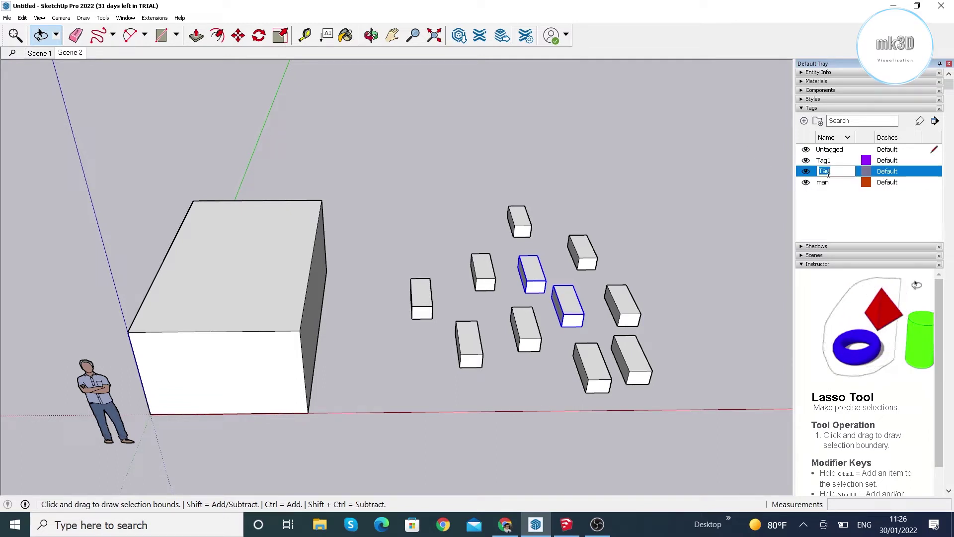
type("La")
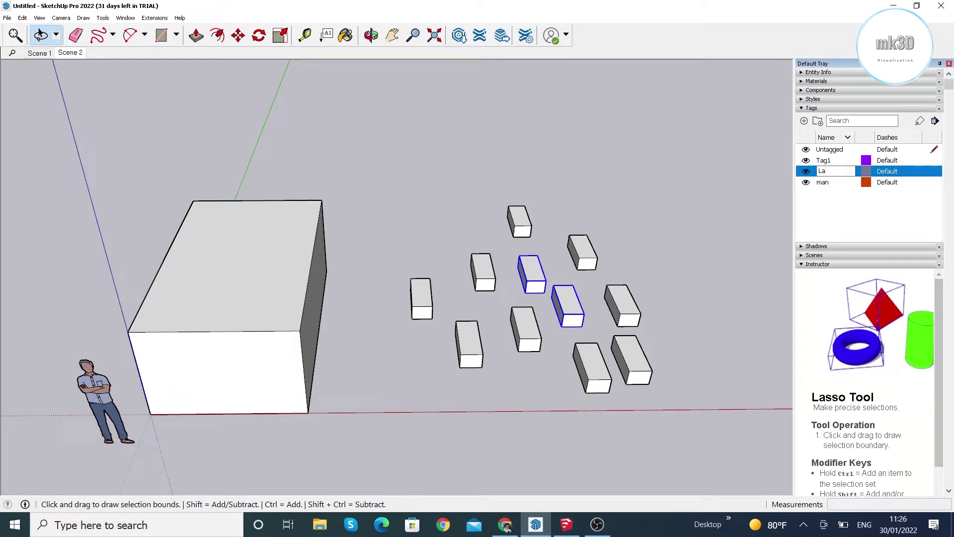
type("ger")
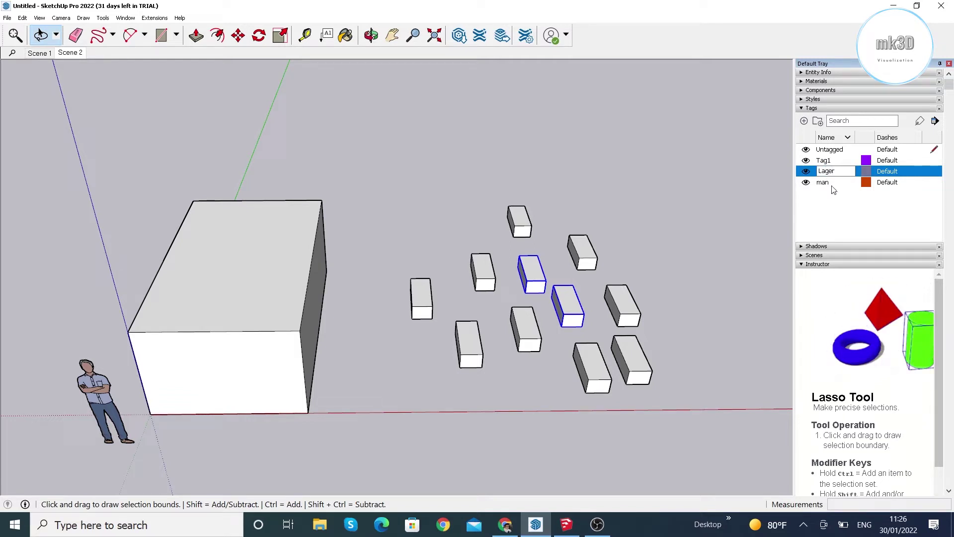
double_click(833, 185)
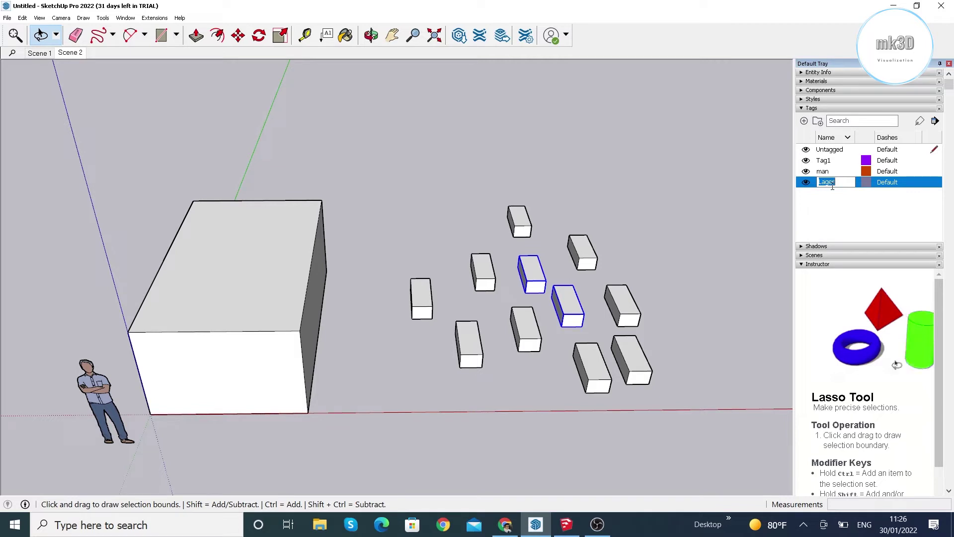
type("Small")
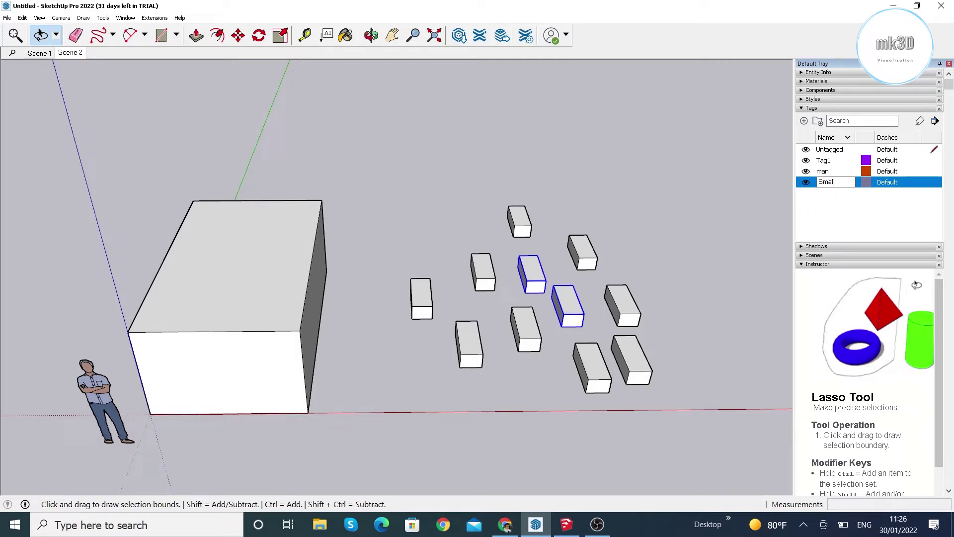
left_click(720, 127)
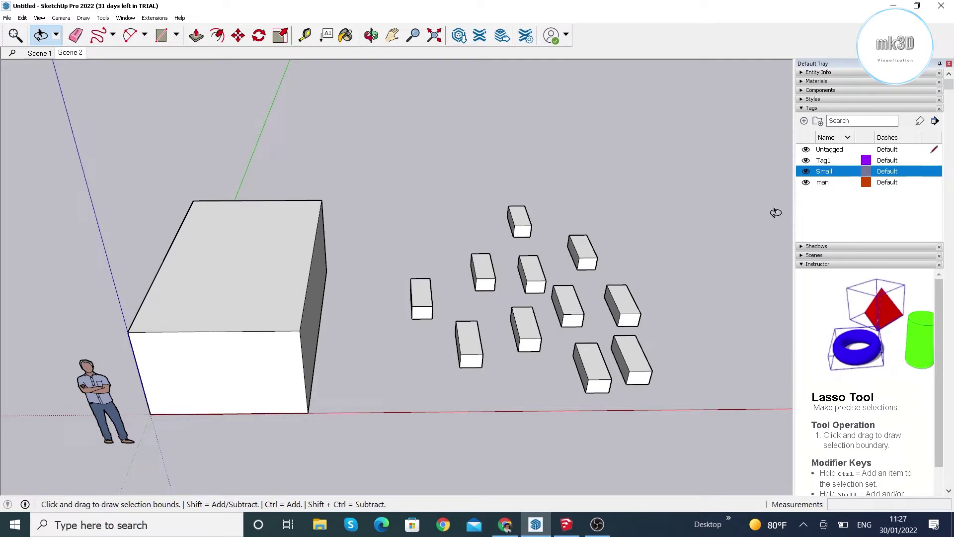
Return to normal selection, select the small blocks, and hide the Small tag with the Tag Tool
left_click(56, 35)
left_click(54, 52)
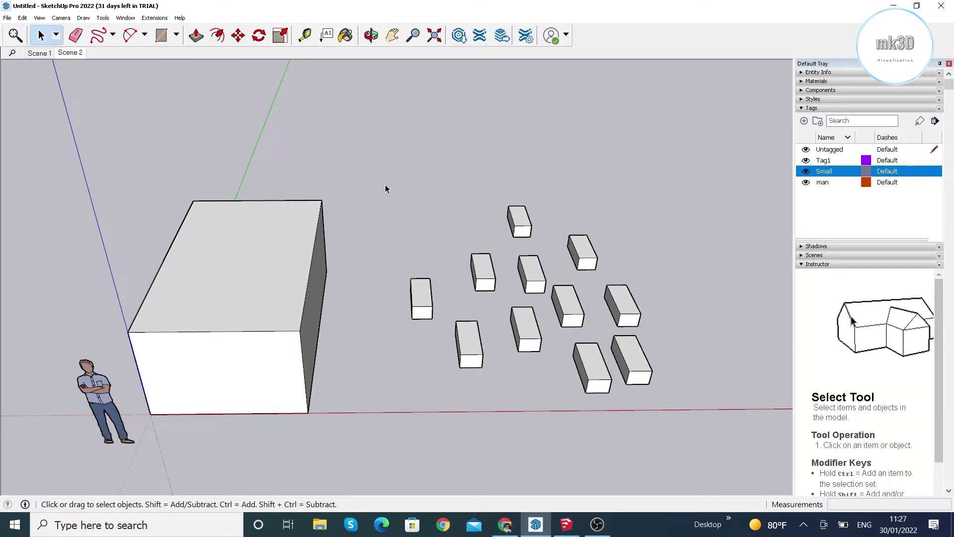
left_click_drag(386, 189, 666, 418)
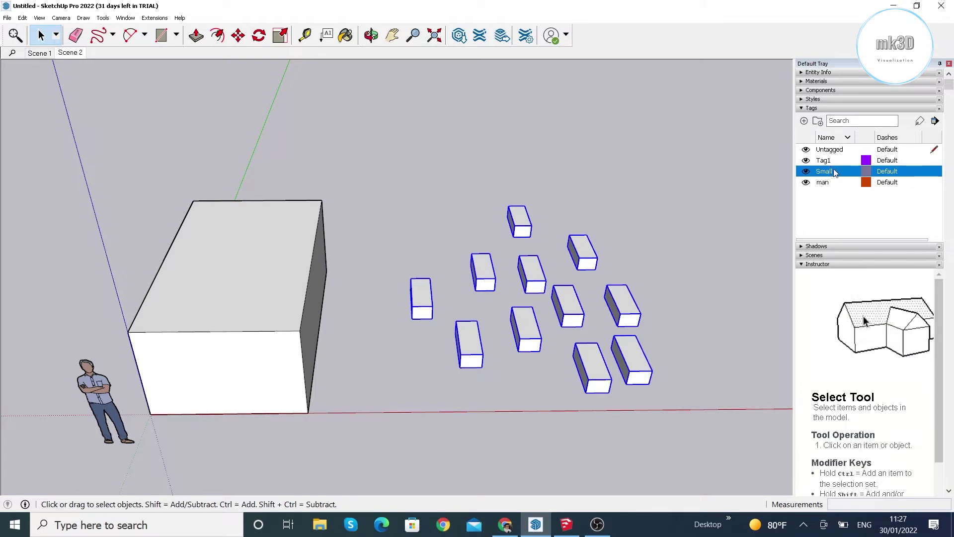
left_click(921, 122)
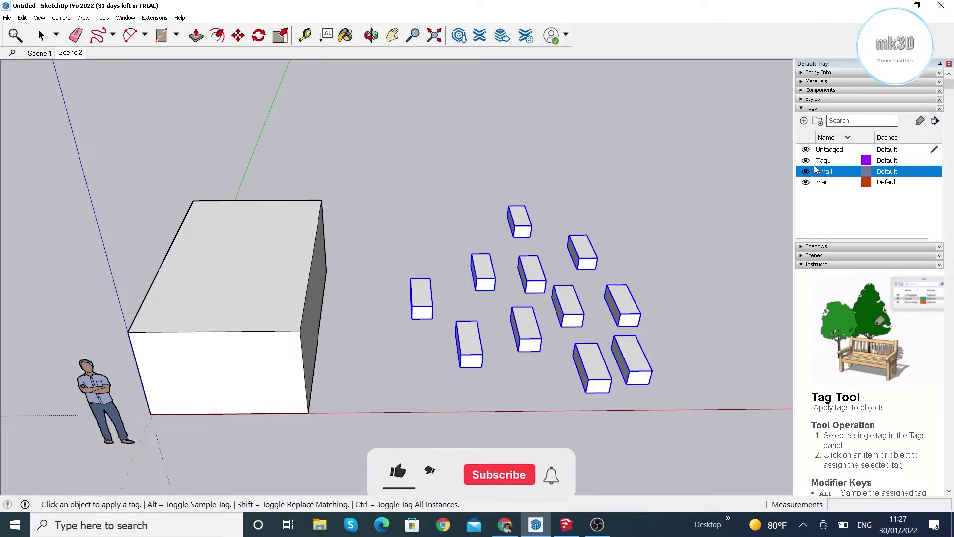
left_click(806, 171)
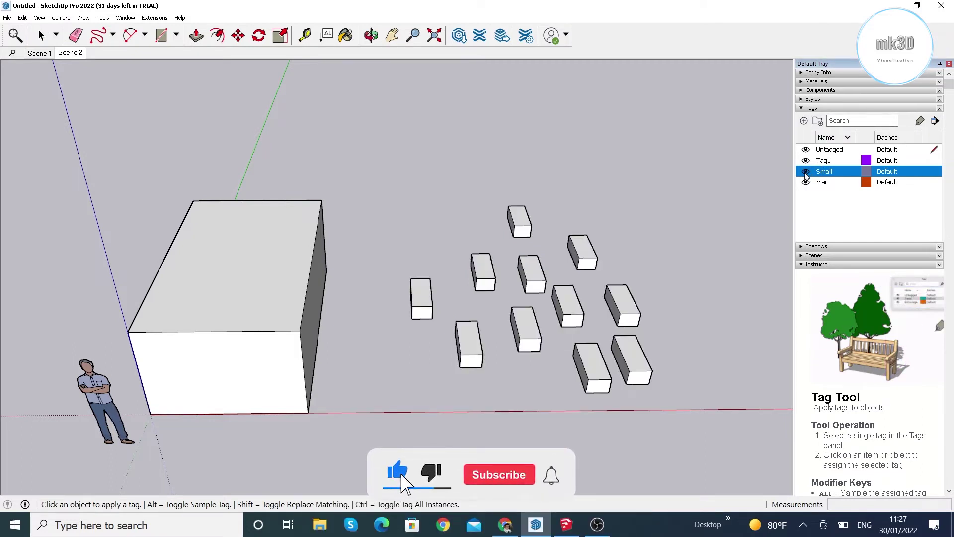
left_click(806, 172)
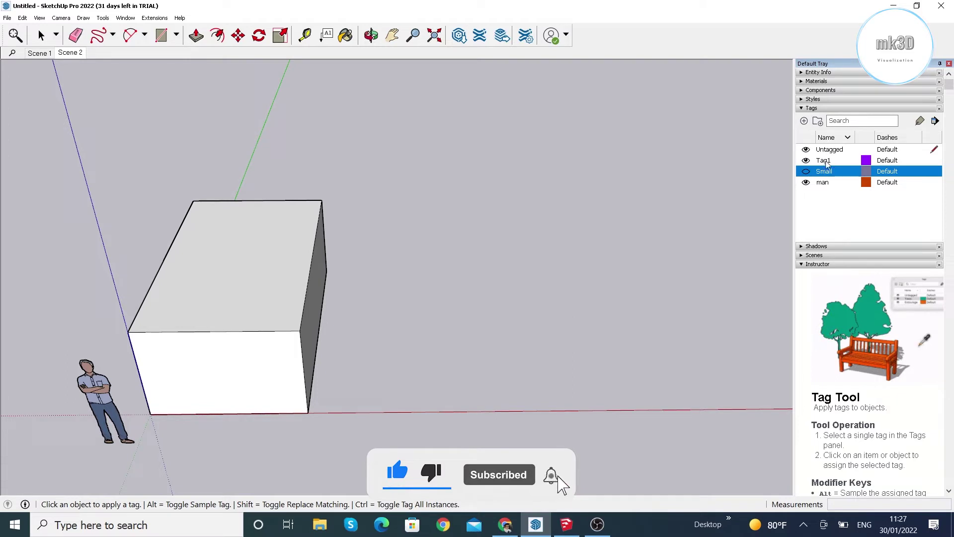
Assign Tag1 to the big box's top face and hide Tag1 to test it
left_click(822, 184)
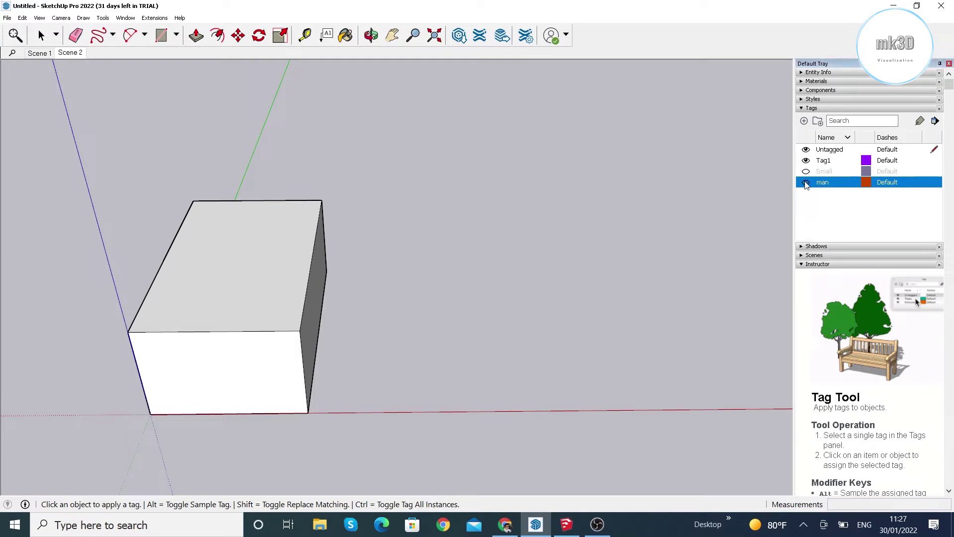
left_click(825, 162)
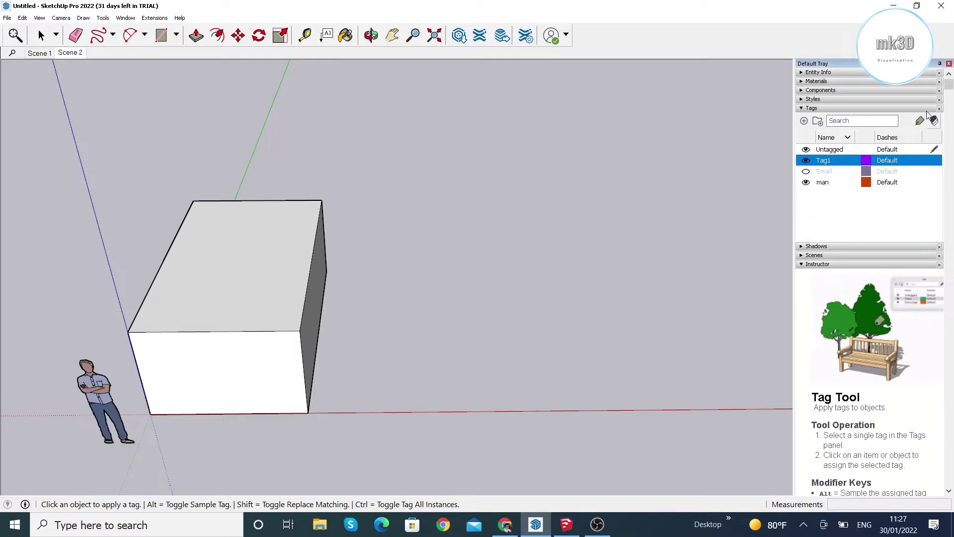
left_click(309, 257)
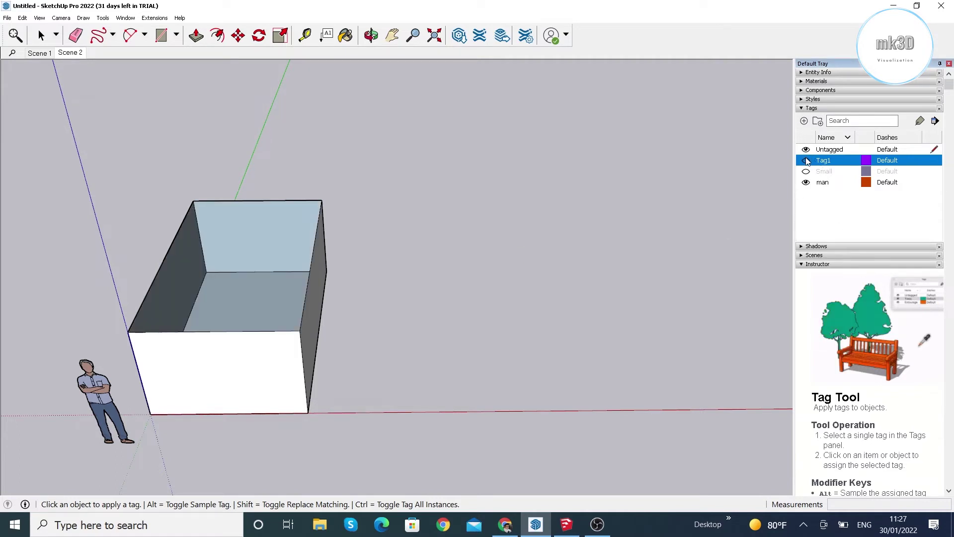
left_click(805, 160)
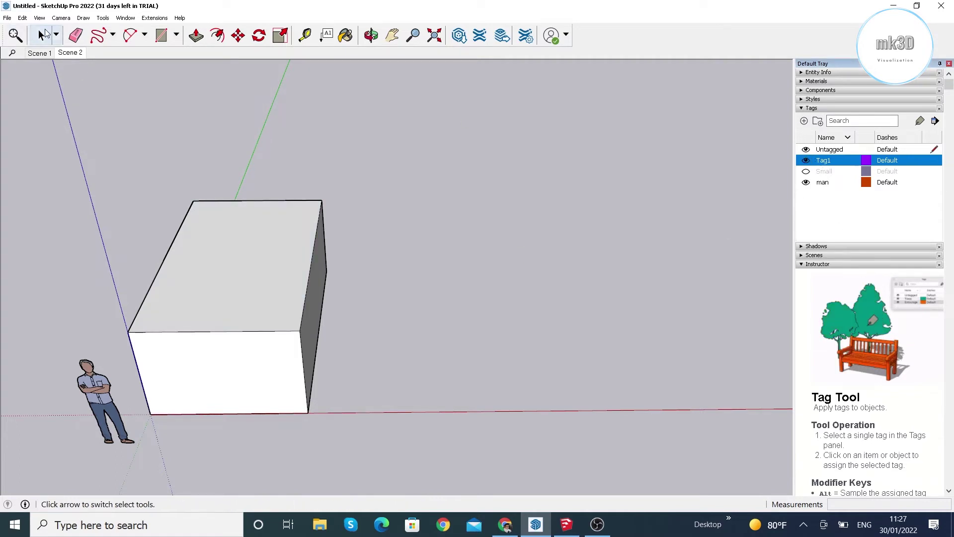
Make the whole box a group and assign Tag1 to it
left_click(42, 35)
triple_click(271, 265)
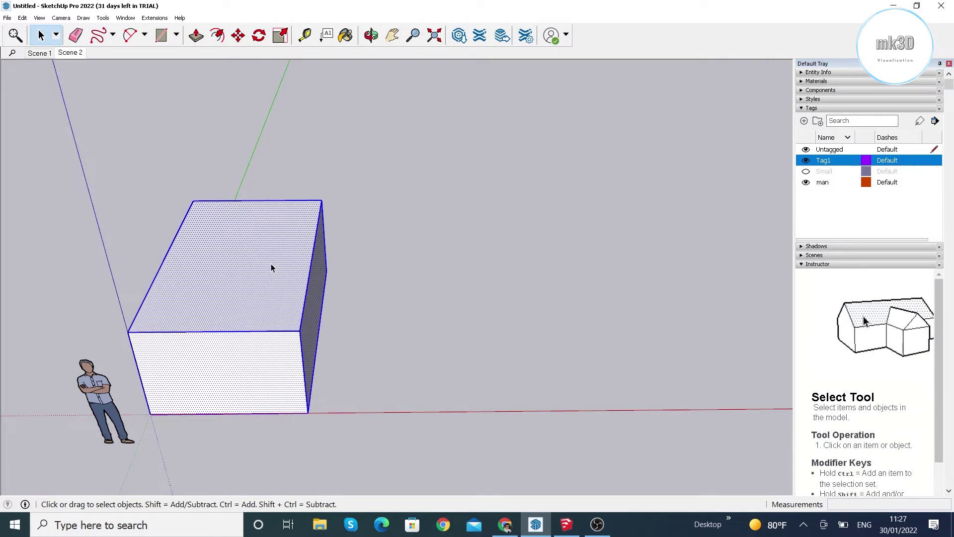
right_click(270, 265)
left_click(301, 358)
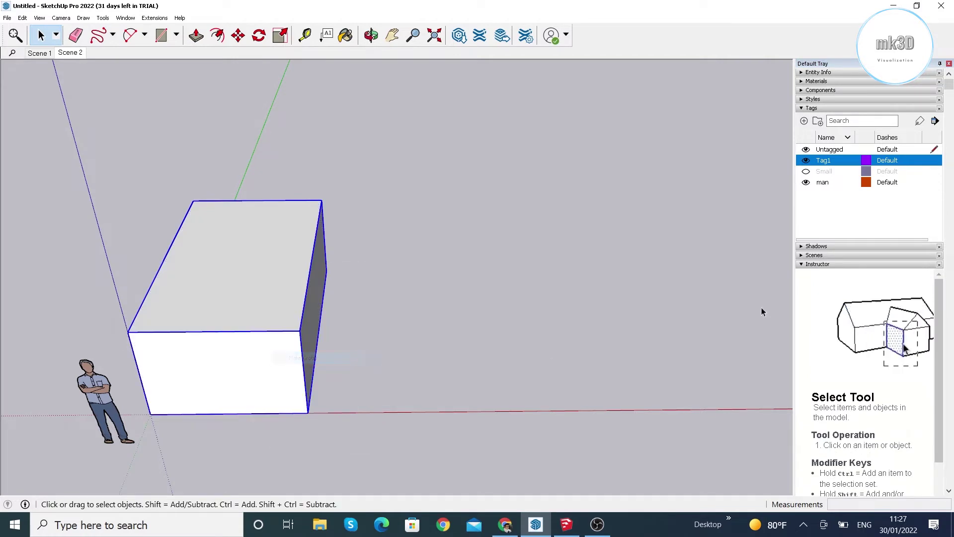
left_click(919, 121)
left_click(272, 251)
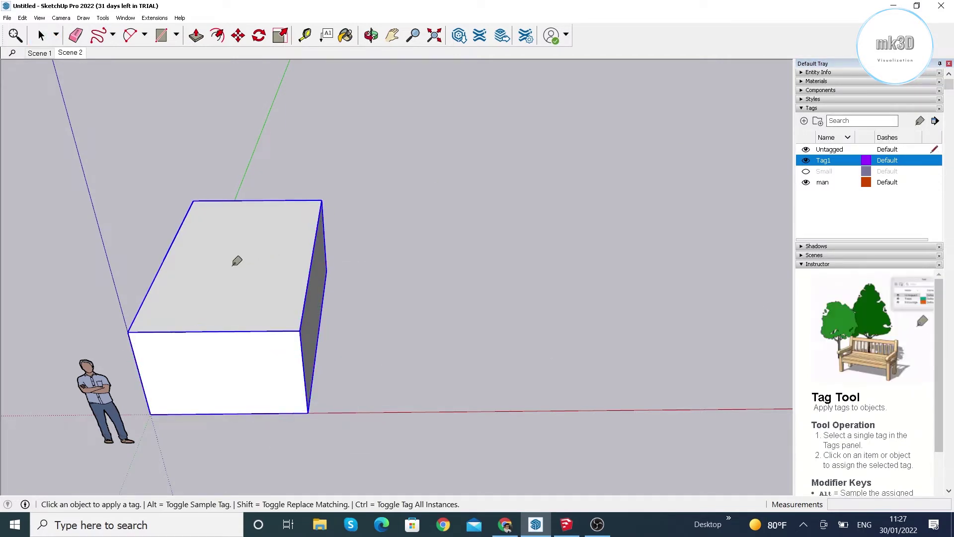
Toggle the Tag1 and Small tag visibility to check, leaving Small blocks shown
left_click(806, 160)
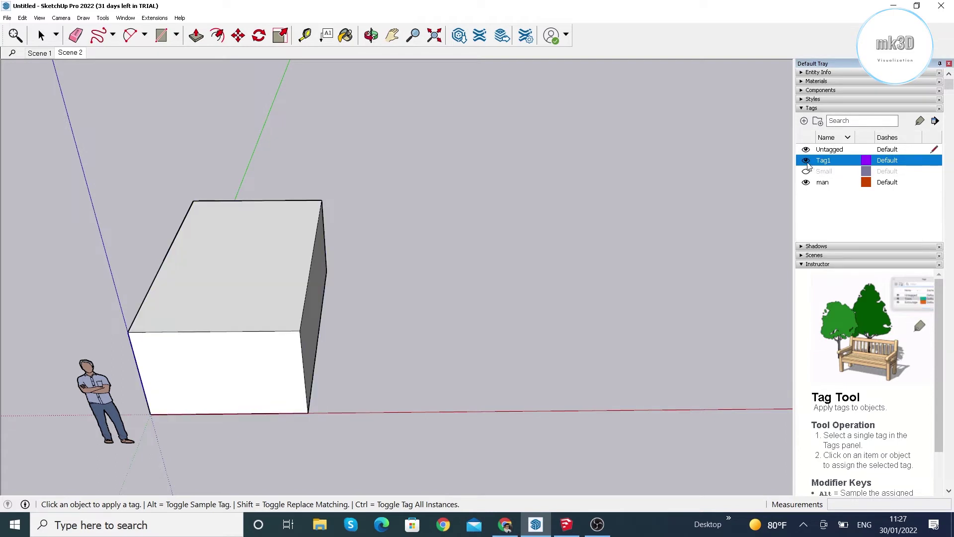
left_click(806, 172)
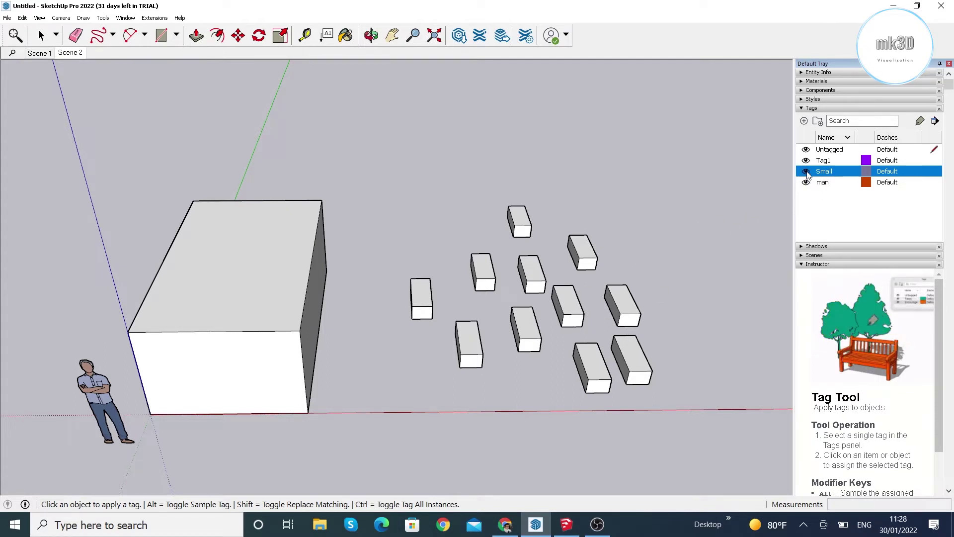
left_click(807, 172)
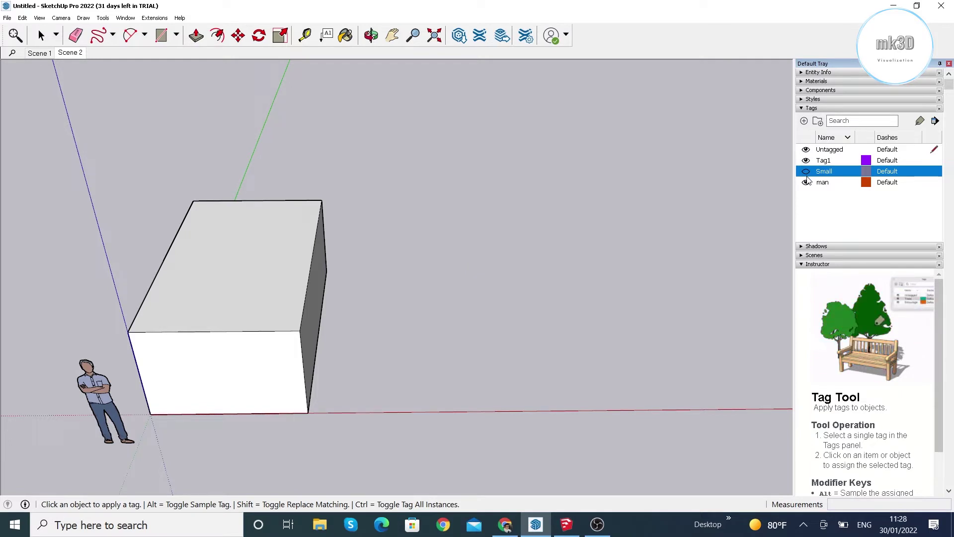
left_click(807, 172)
key("space")
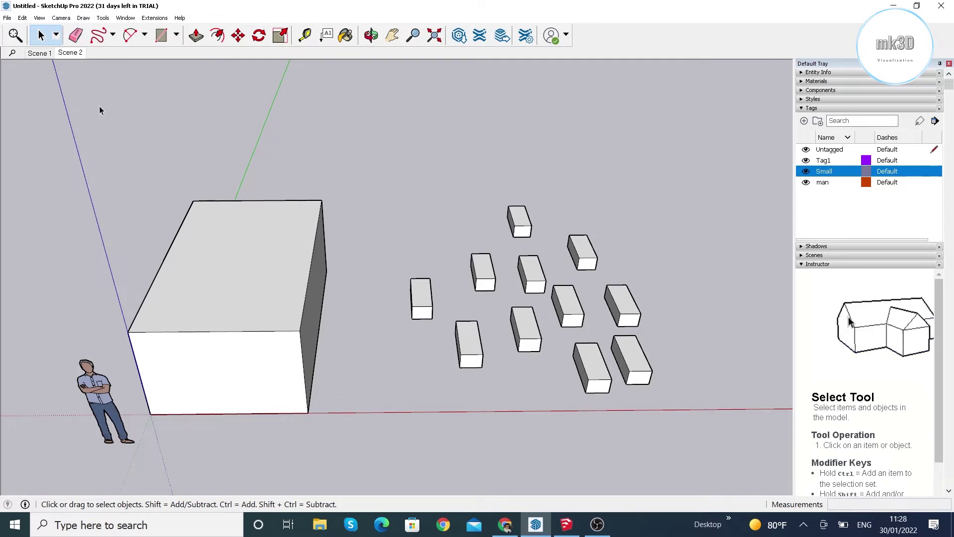
Filter the scene list with 's', jump between saved scenes, and finish on Scene 1
left_click(12, 53)
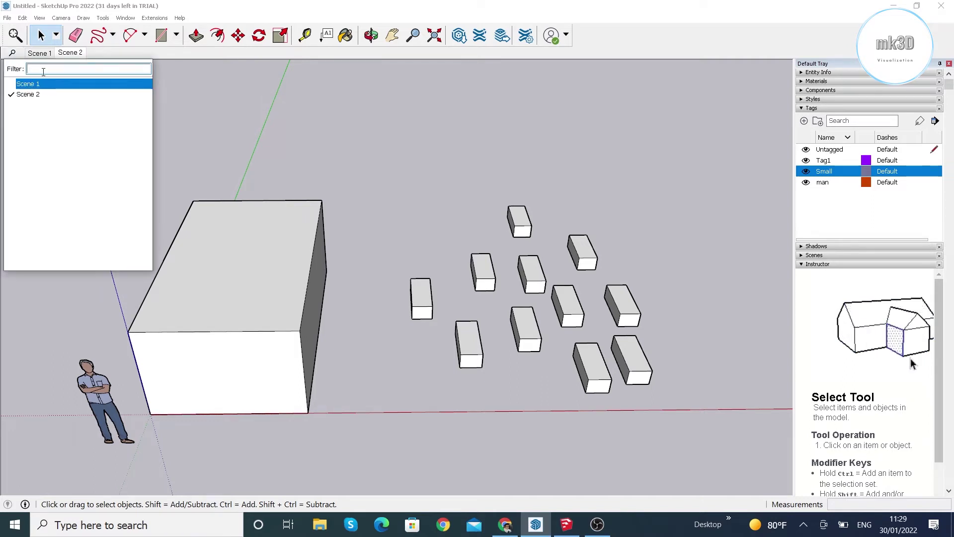
type("s")
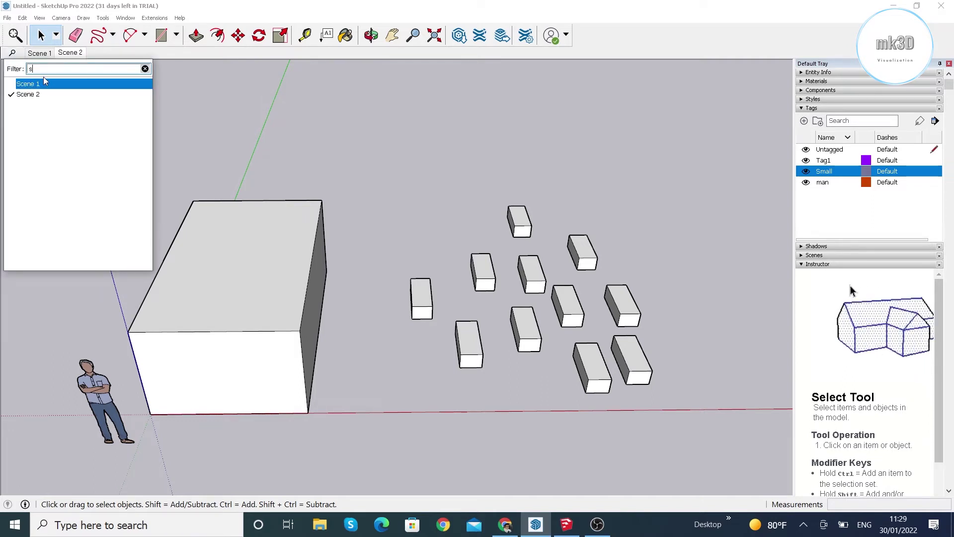
left_click(29, 94)
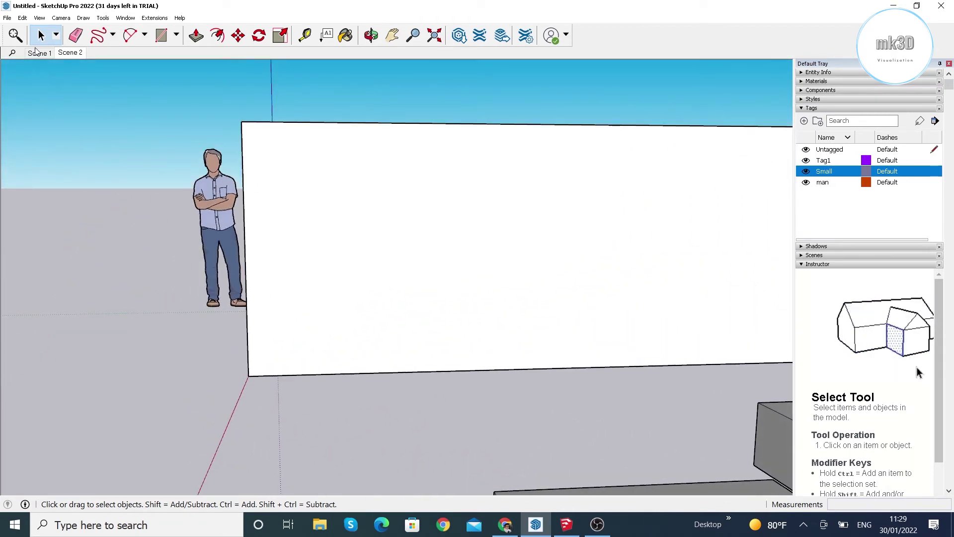
left_click(14, 55)
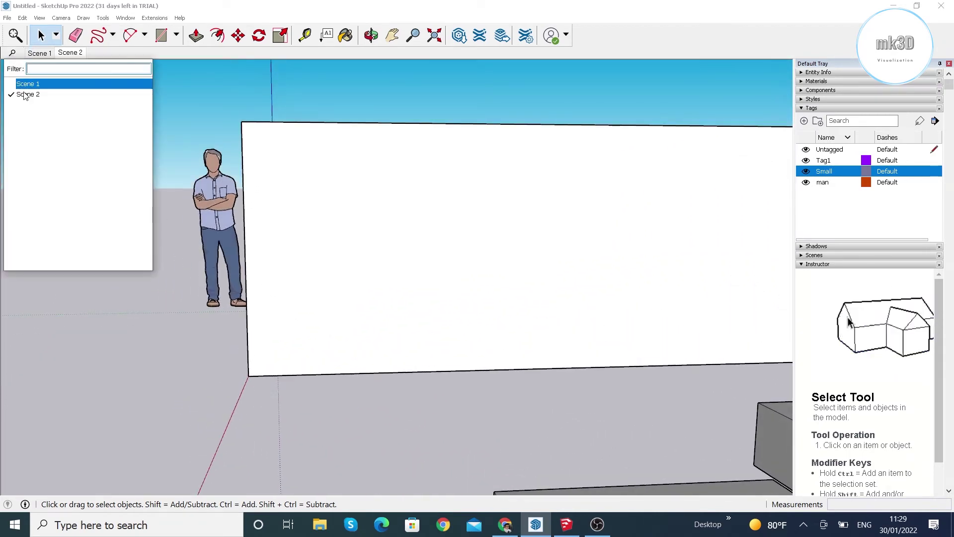
left_click(25, 95)
left_click(11, 53)
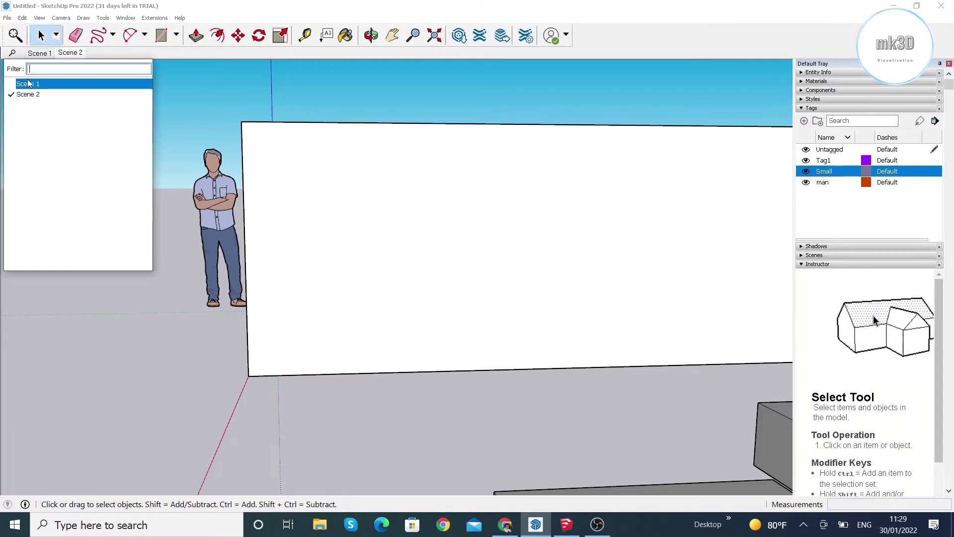
left_click(24, 81)
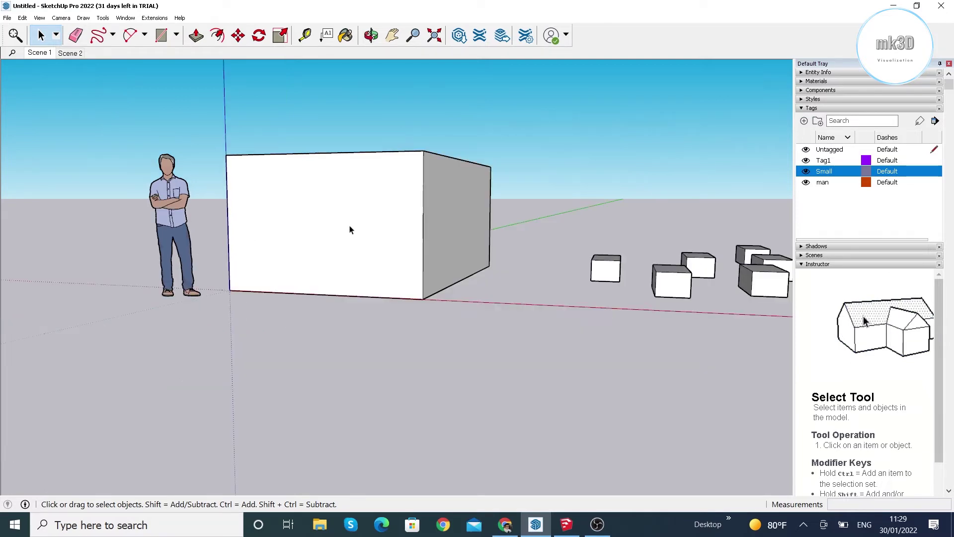
Orbit to look down on the model and scribble a freehand arch across the box top
left_click(372, 35)
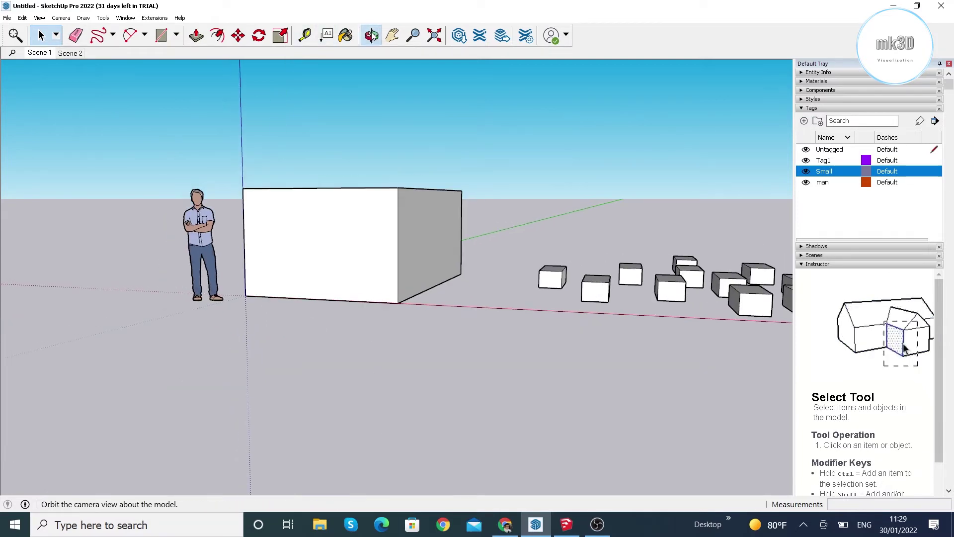
mouse_move(348, 278)
left_mouse_down()
mouse_move(381, 258)
mouse_move(366, 291)
left_mouse_up()
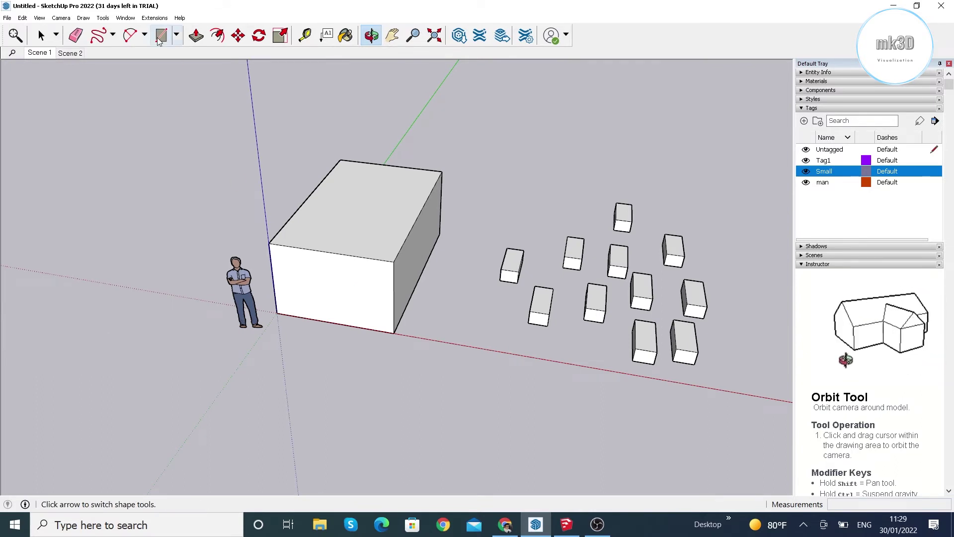
left_click(98, 35)
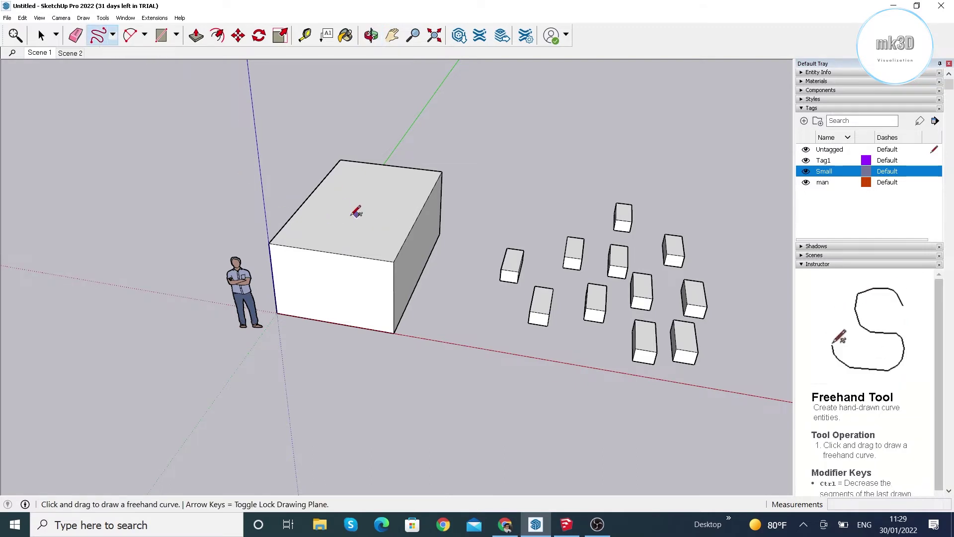
left_click_drag(331, 230, 372, 212)
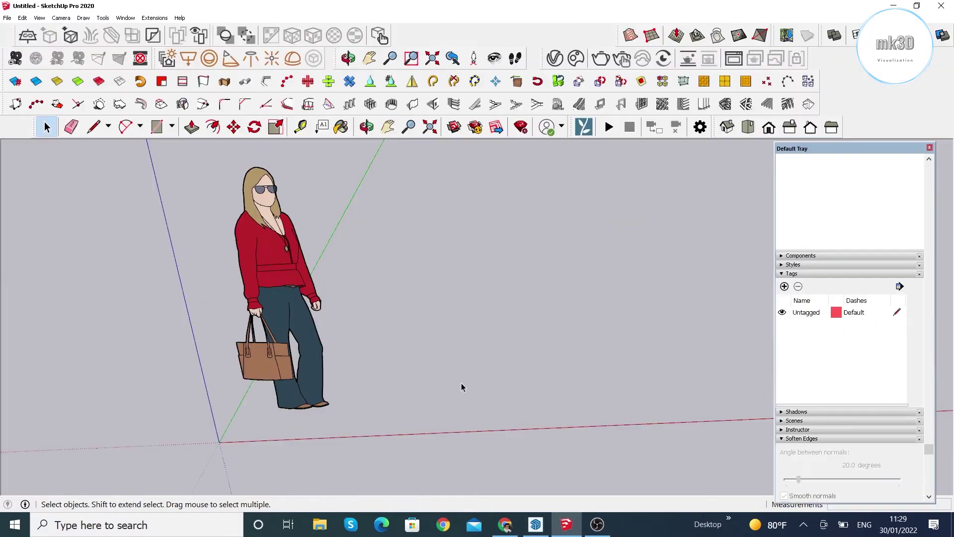
Draw a rectangle on the ground and push/pull it up into a box
left_click(157, 127)
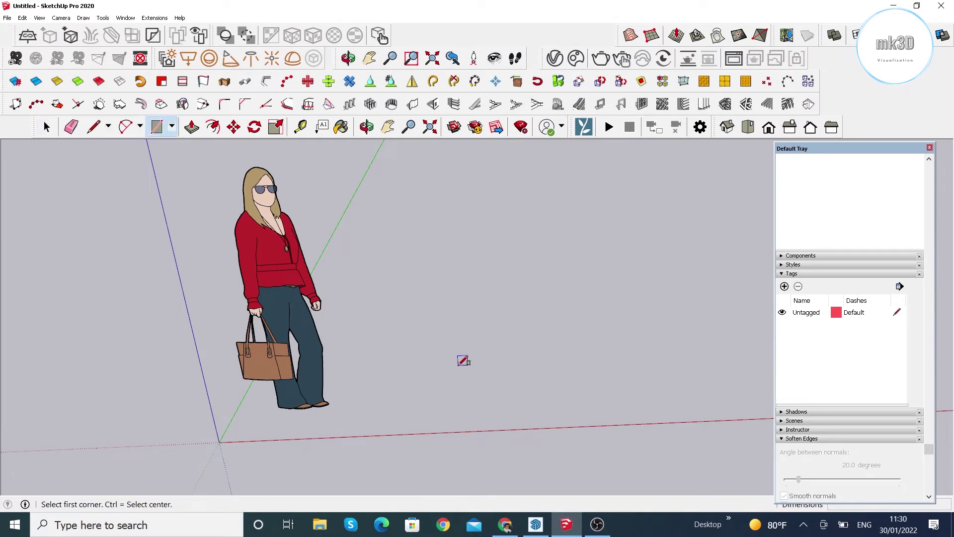
left_click(419, 393)
left_click(603, 281)
left_click(192, 128)
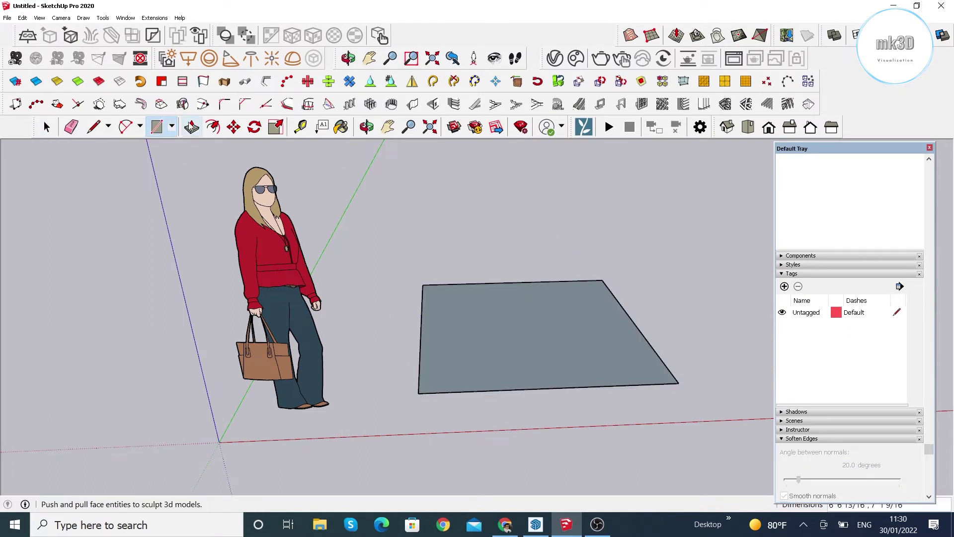
scroll(473, 336, "down", 2)
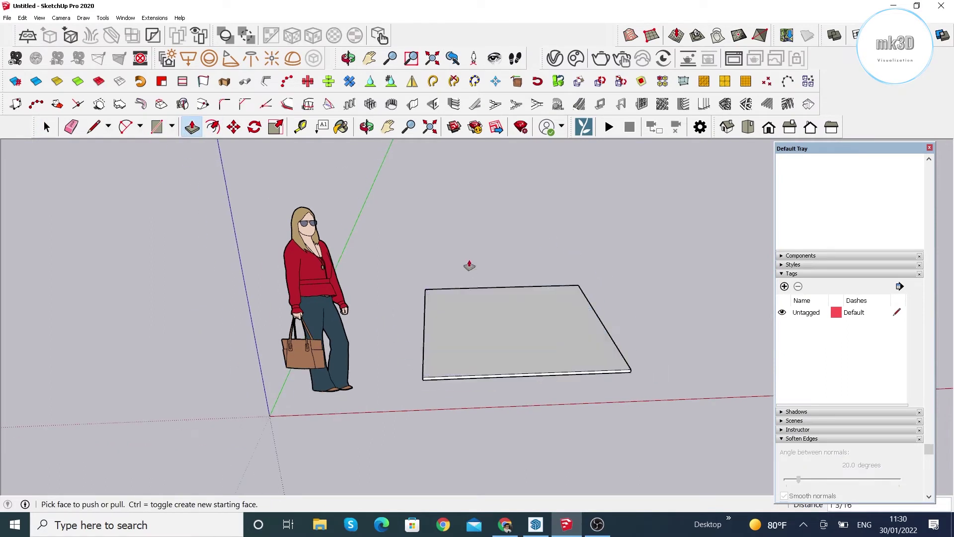
left_click(477, 336)
left_click(485, 240)
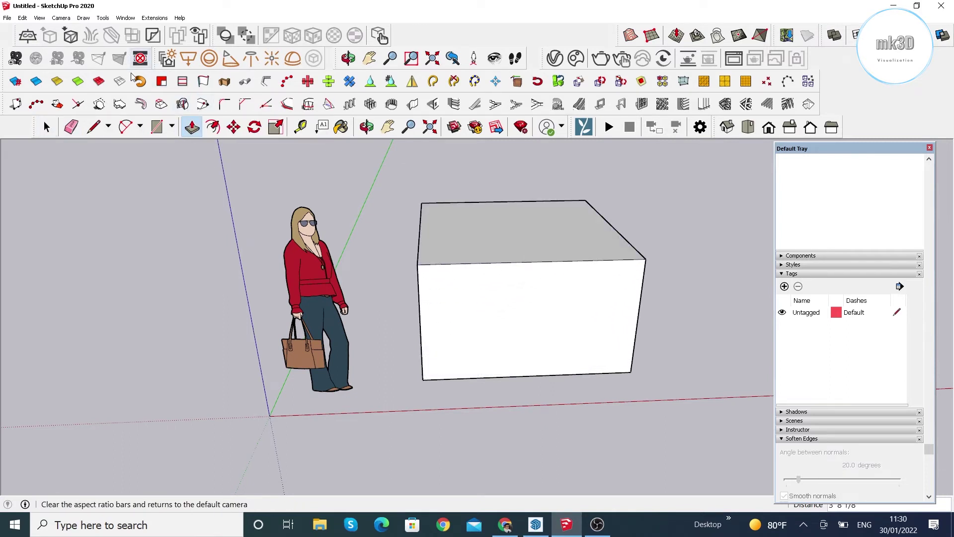
Draw a freehand stroke across the box top, running past its edge
left_click(108, 128)
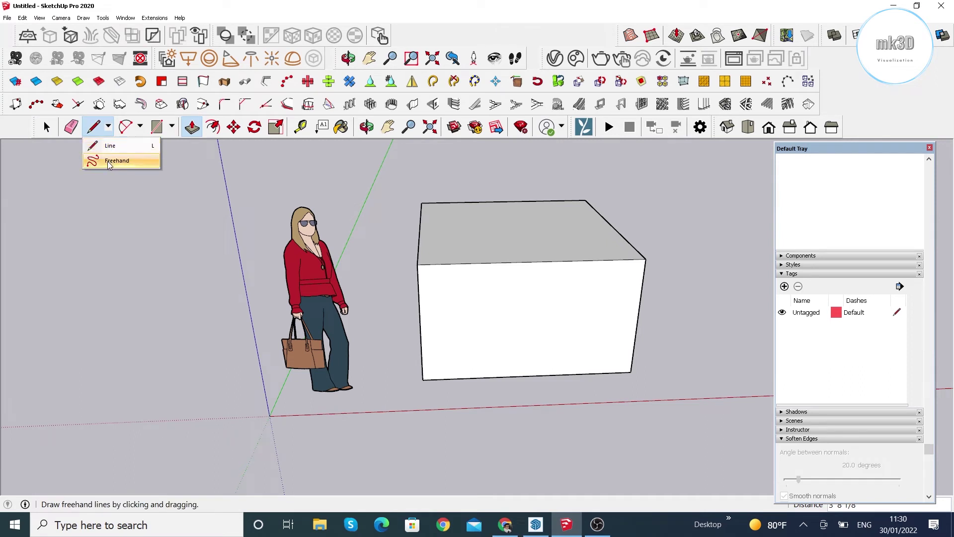
left_click(113, 159)
left_click_drag(528, 239, 667, 225)
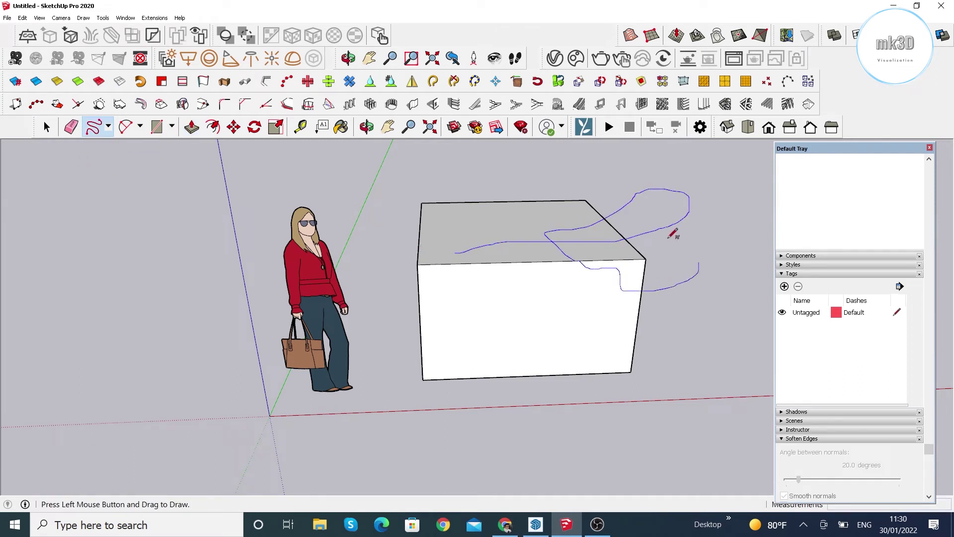
mouse_move(627, 236)
left_mouse_down()
mouse_move(473, 148)
mouse_move(611, 196)
mouse_move(635, 323)
left_mouse_up()
left_click(367, 128)
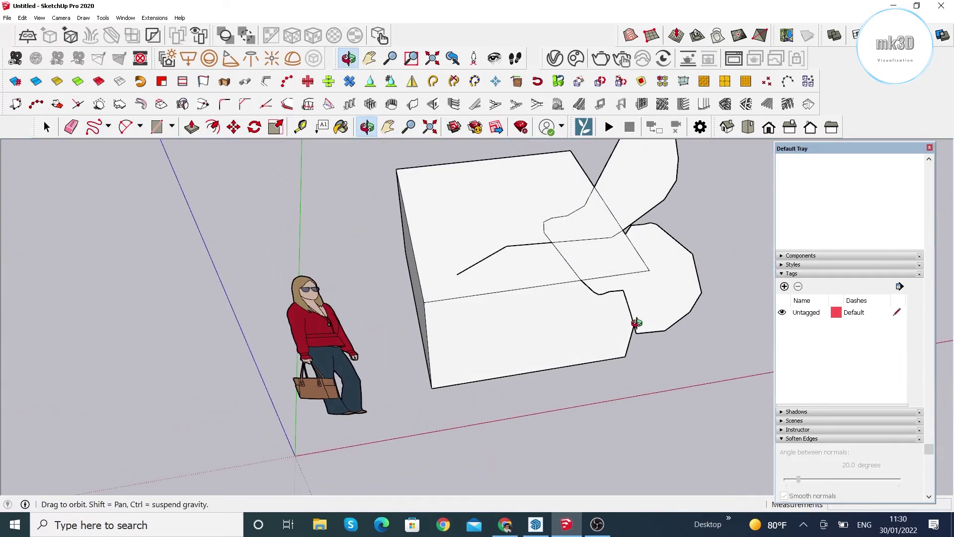
Return to SketchUp 2022 and draw a freehand curve across the box top
left_click(536, 524)
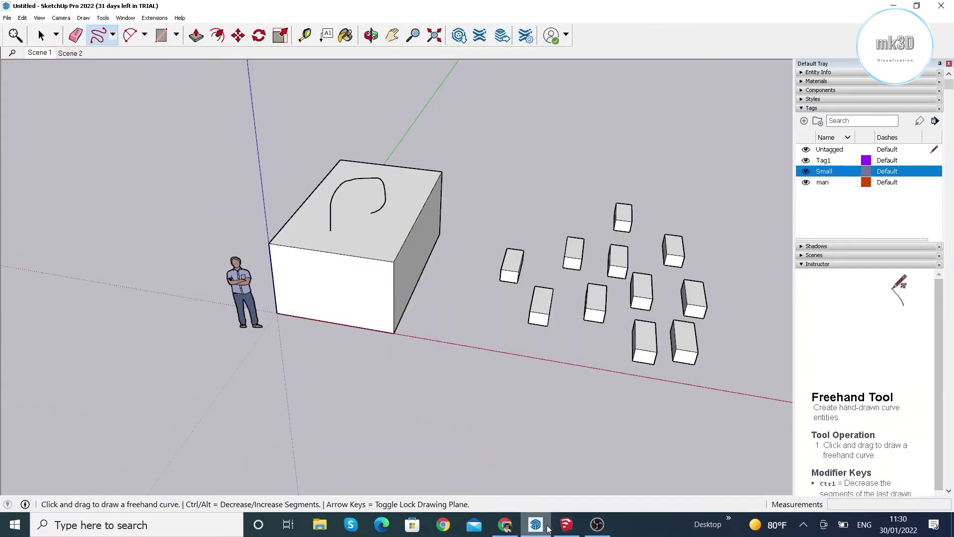
middle_click_drag(426, 222, 416, 222)
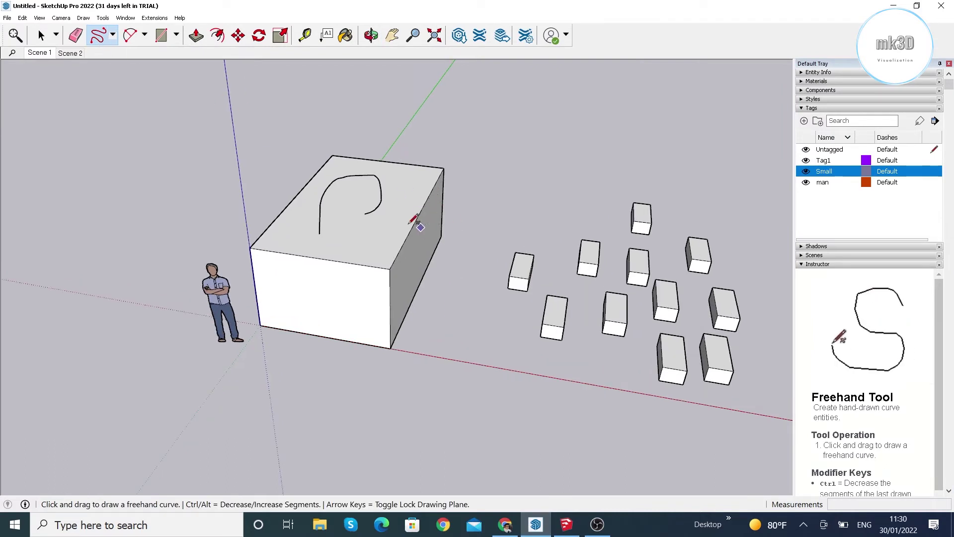
mouse_move(374, 242)
left_mouse_down()
mouse_move(420, 162)
mouse_move(438, 160)
mouse_move(432, 207)
mouse_move(383, 289)
mouse_move(357, 261)
left_mouse_up()
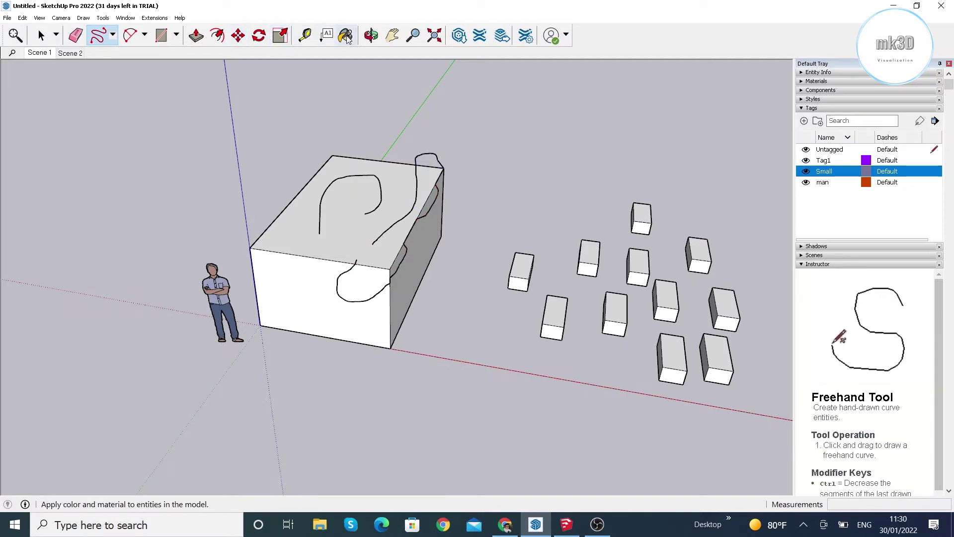
Orbit and zoom to another side, then draw a freehand curve down the box's sides
left_click(370, 35)
left_click_drag(251, 106, 303, 157)
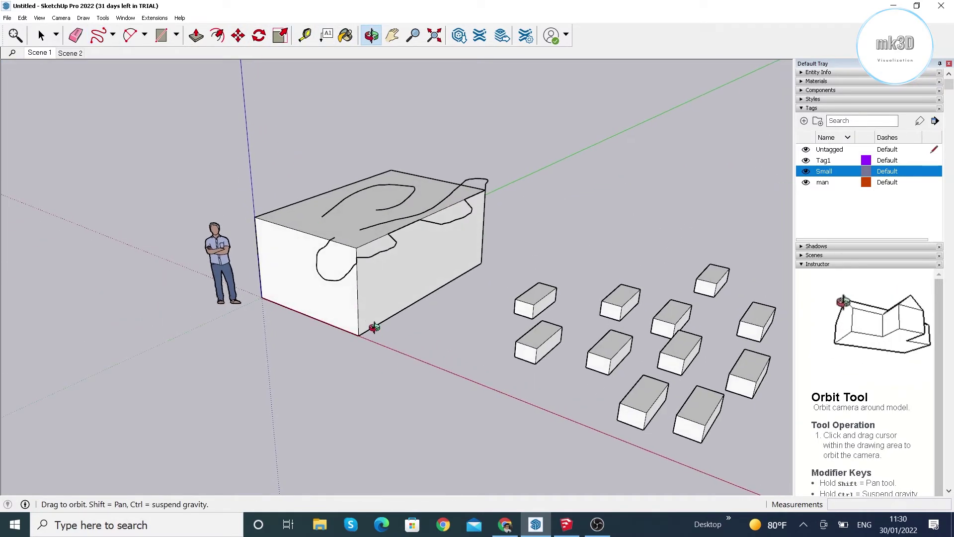
scroll(373, 326, "up", 2)
scroll(383, 284, "up", 2)
scroll(392, 251, "up", 3)
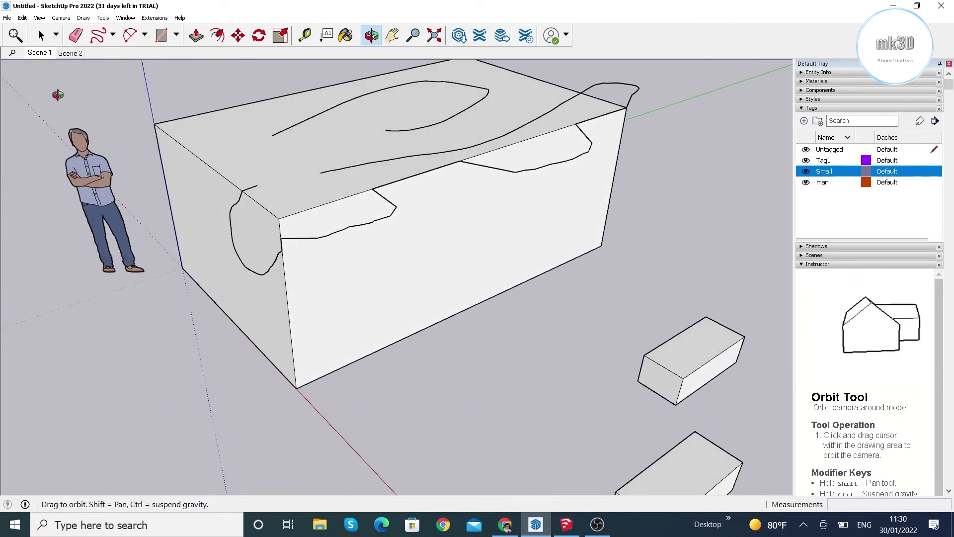
left_click(98, 35)
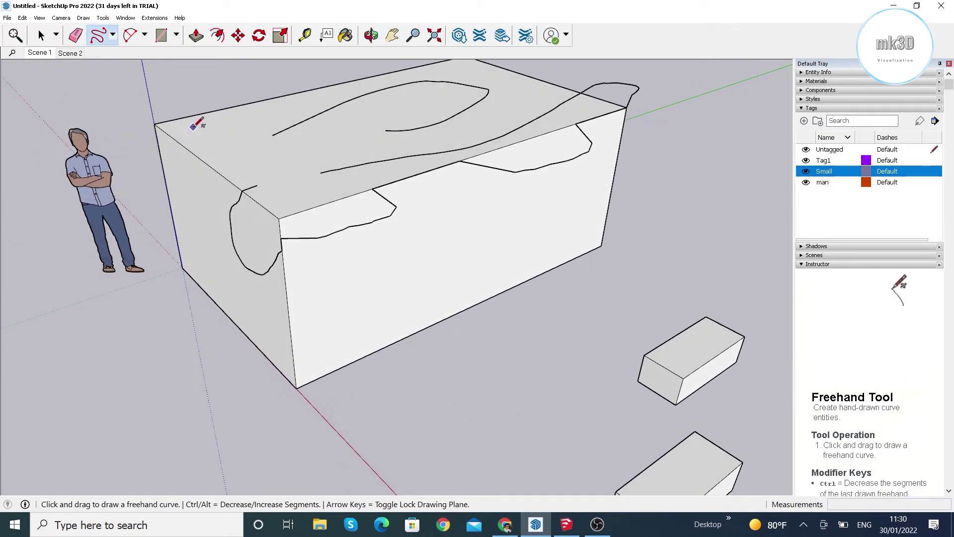
mouse_move(193, 128)
left_mouse_down()
mouse_move(450, 272)
mouse_move(396, 170)
mouse_move(252, 154)
mouse_move(195, 132)
mouse_move(362, 127)
mouse_move(447, 186)
mouse_move(451, 243)
left_mouse_up()
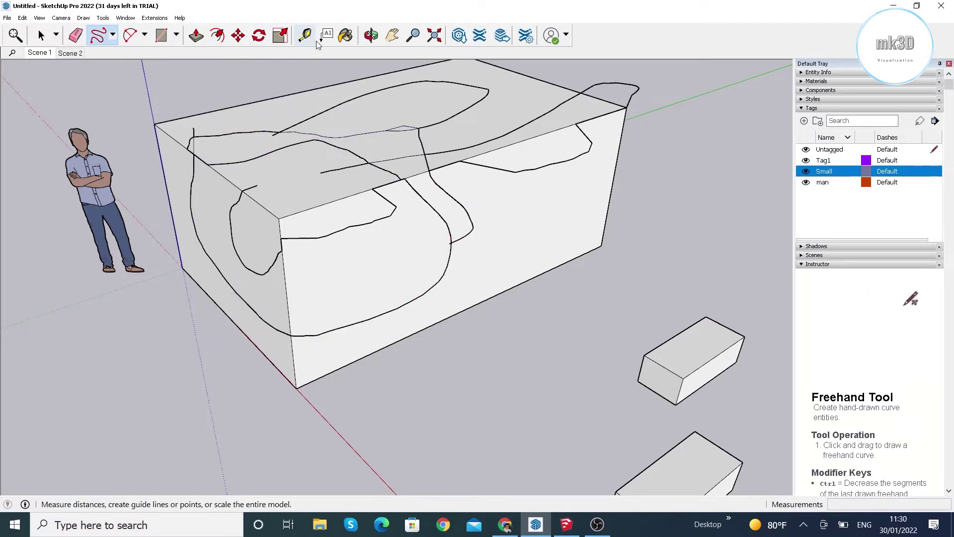
left_click(371, 35)
mouse_move(383, 291)
left_mouse_down()
mouse_move(677, 221)
mouse_move(467, 262)
left_mouse_up()
Select the large box, orbit out to see it with the blocks, and activate Freehand
left_click(39, 36)
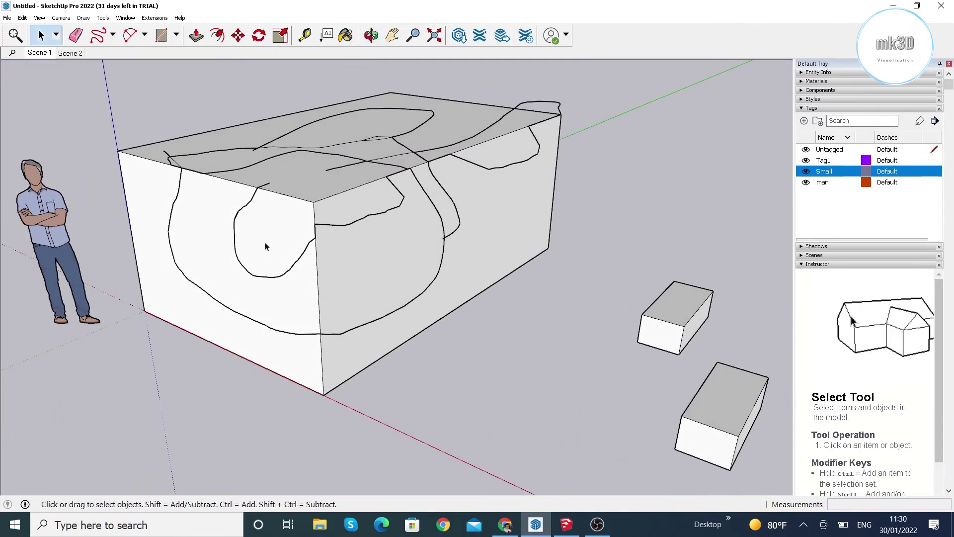
left_click(259, 247)
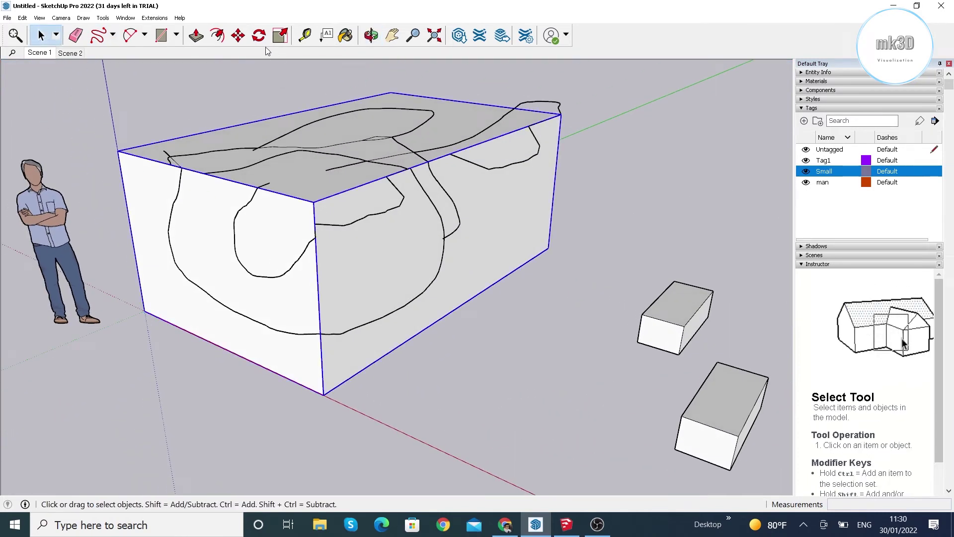
left_click(371, 34)
mouse_move(365, 159)
left_mouse_down()
mouse_move(352, 193)
mouse_move(230, 179)
mouse_move(426, 358)
mouse_move(478, 351)
mouse_move(575, 126)
mouse_move(657, 182)
left_mouse_up()
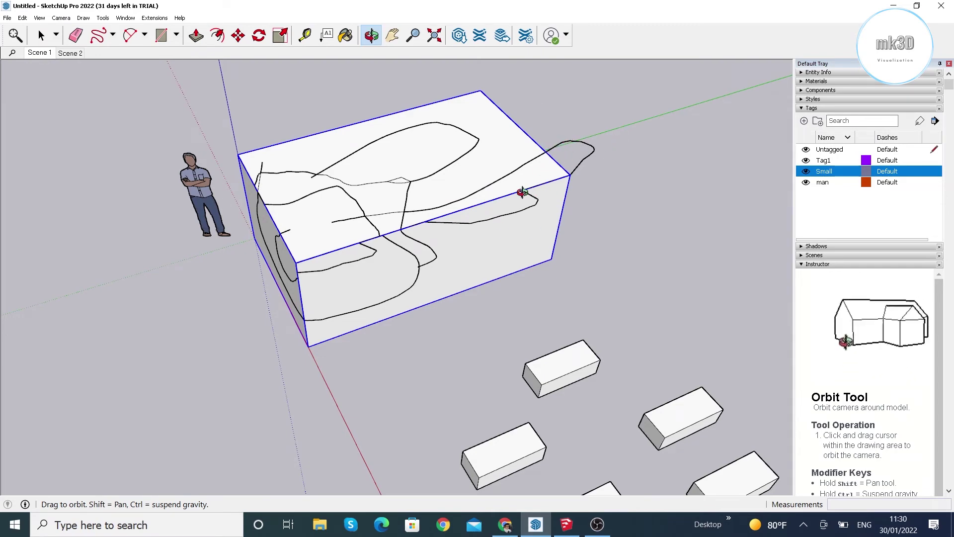
left_click_drag(522, 192, 538, 159)
mouse_move(305, 315)
left_mouse_down()
mouse_move(416, 301)
mouse_move(224, 324)
mouse_move(416, 284)
mouse_move(10, 273)
mouse_move(60, 173)
left_mouse_up()
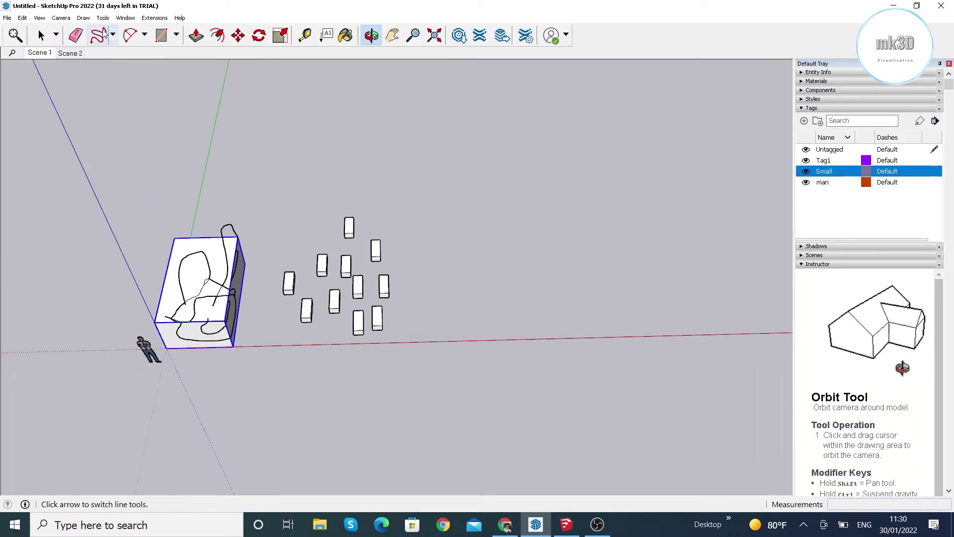
left_click(99, 35)
scroll(481, 323, "down", 2)
Drag a long S-shaped freehand curve on the ground beside the blocks
scroll(481, 323, "up", 5)
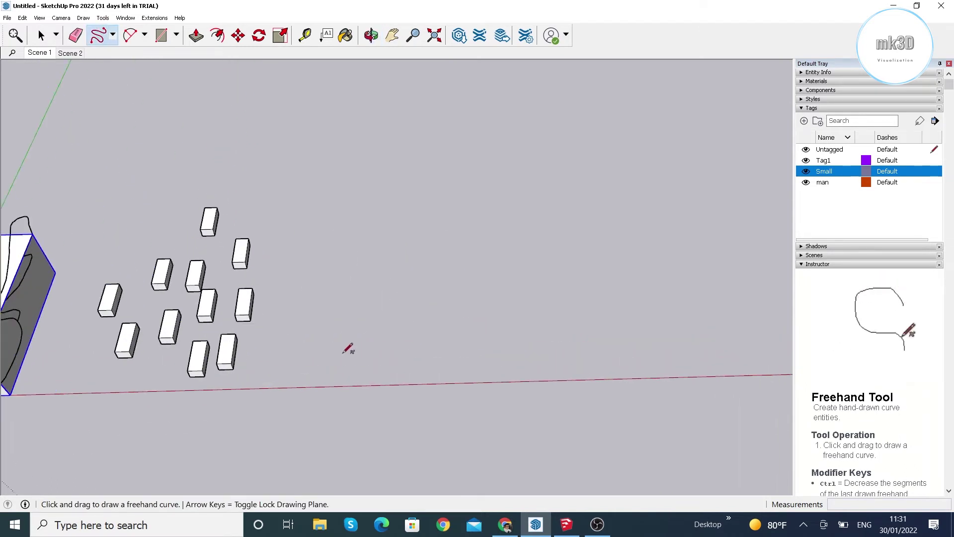
left_click_drag(304, 356, 525, 320)
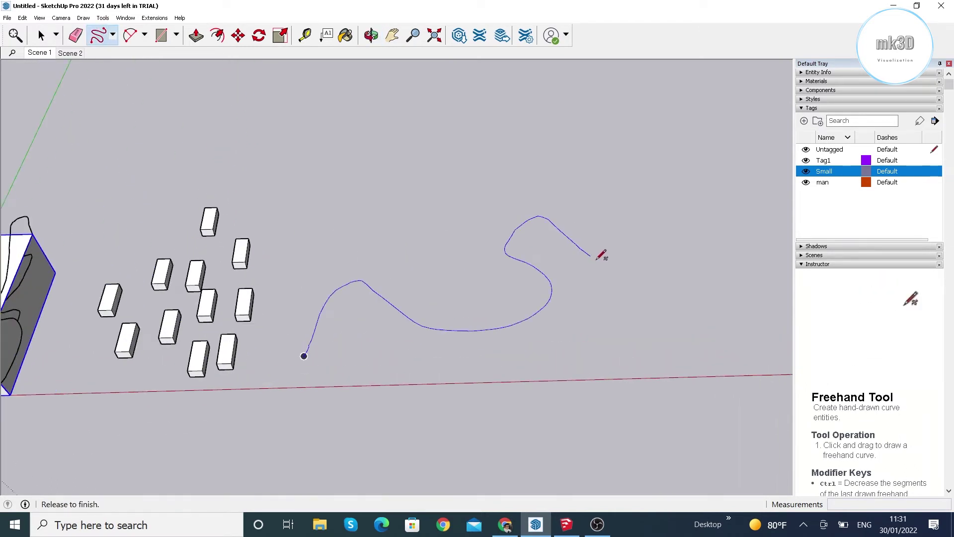
left_click_drag(511, 237, 618, 262)
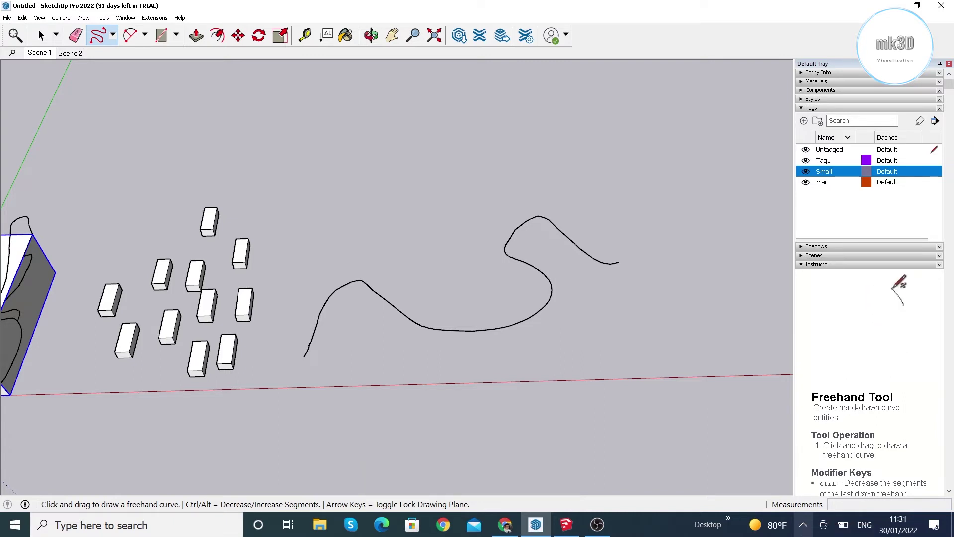
Zoom in and adjust the curve's segment count with Ctrl and Alt, ending with fewer segments
scroll(481, 337, "up", 1)
scroll(460, 331, "up", 2)
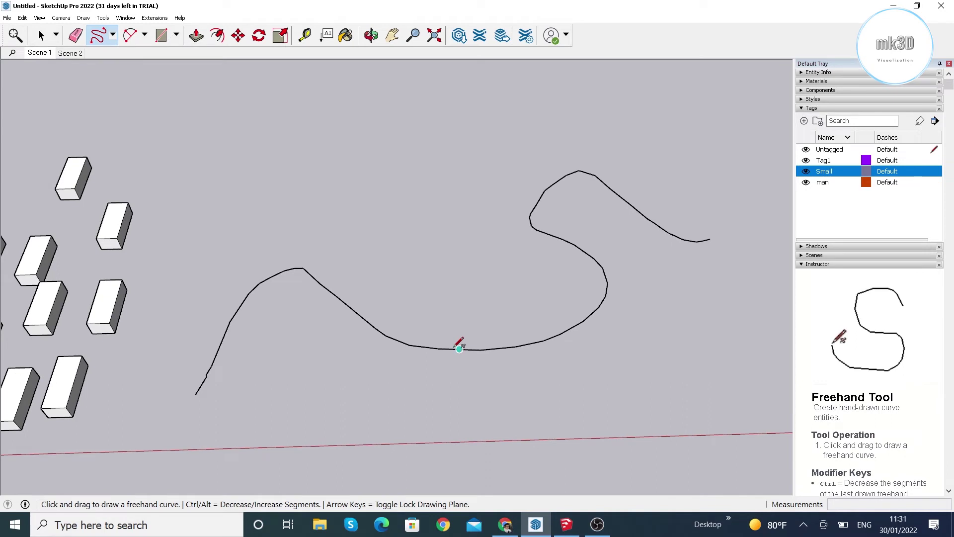
scroll(458, 340, "up", 1)
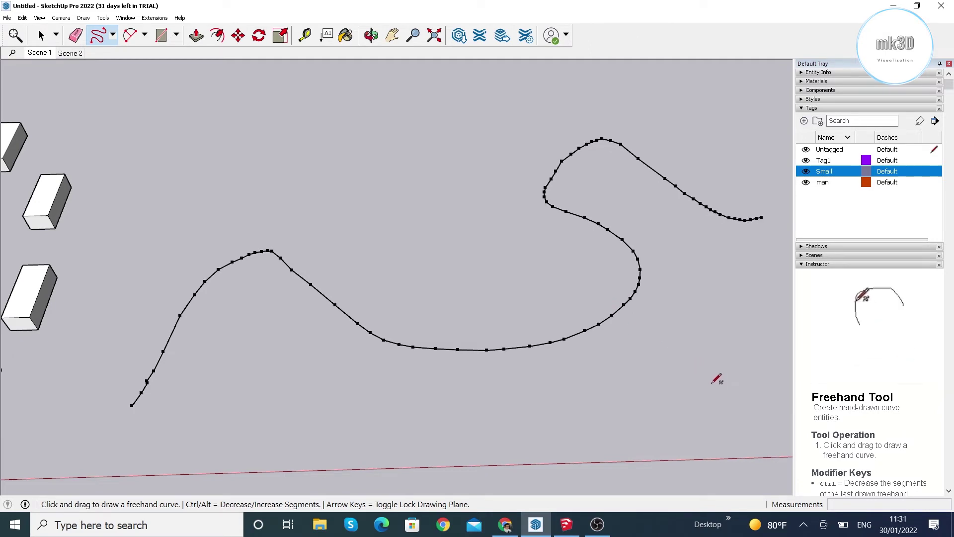
key("ctrl")
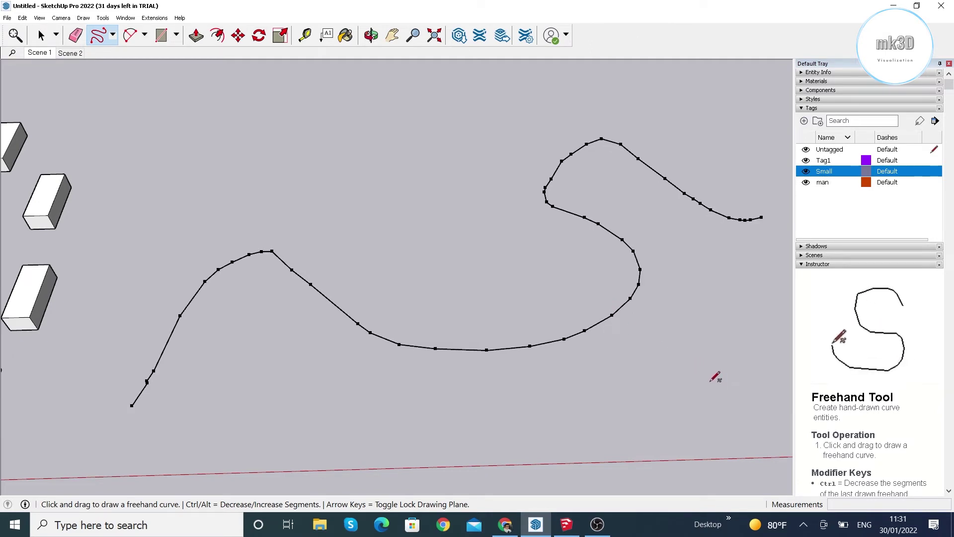
key("alt")
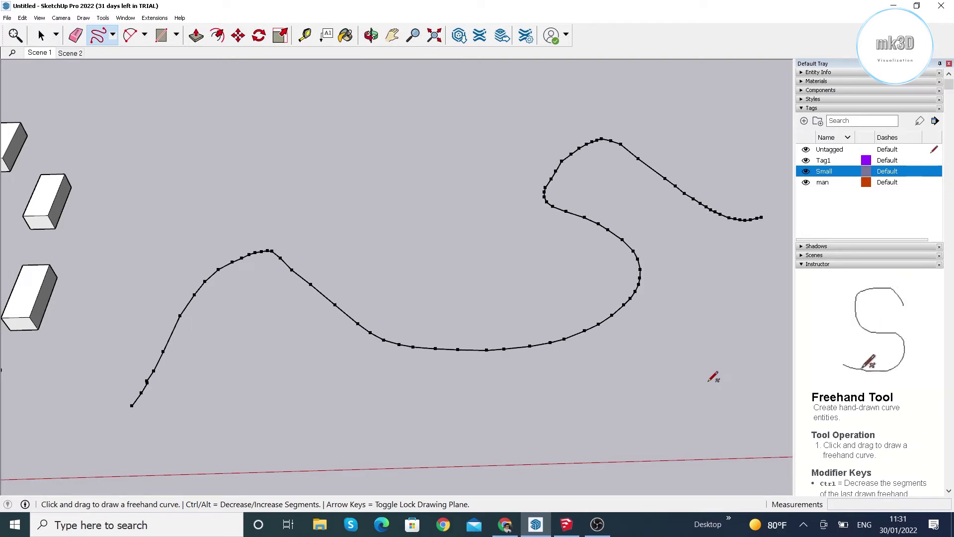
key("ctrl")
key("ctrl")
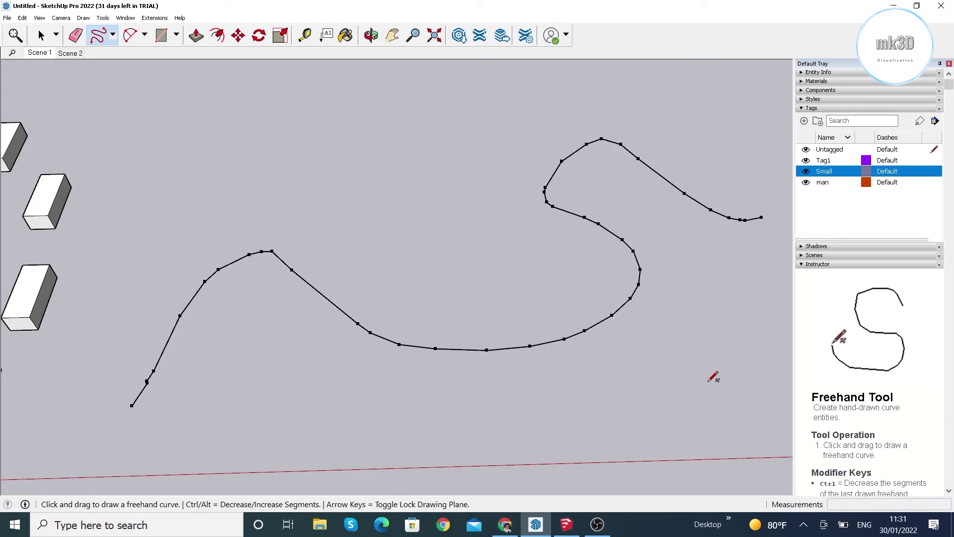
key("ctrl")
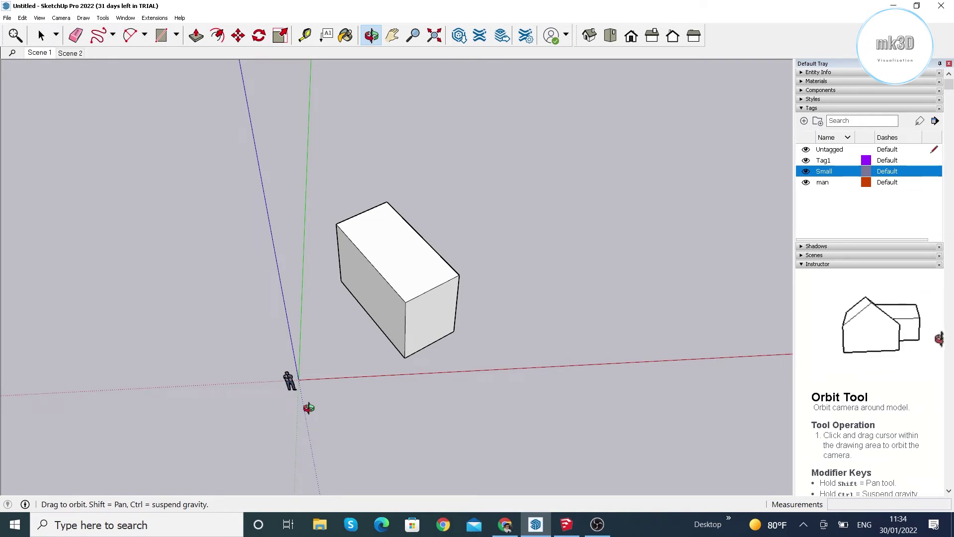
Orbit slightly, bring SketchUp 2020 forward, and orbit its plain box beside the figure
left_click_drag(403, 355, 403, 320)
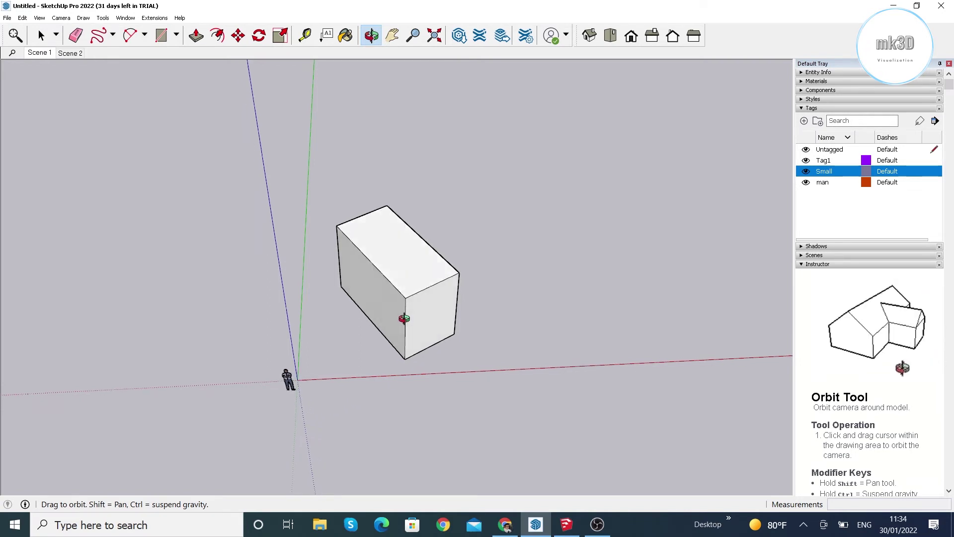
left_click(567, 524)
mouse_move(477, 341)
left_mouse_down()
mouse_move(470, 353)
mouse_move(487, 337)
mouse_move(493, 371)
left_mouse_up()
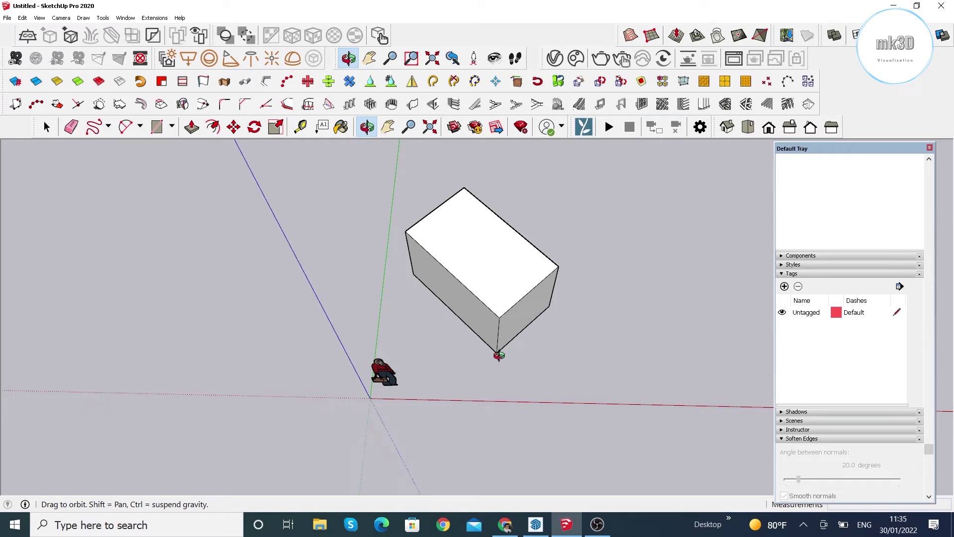
Orbit the 2020 box, snap to Front view, tilt to a raised view, then return to SketchUp 2022
left_click_drag(494, 355, 519, 338)
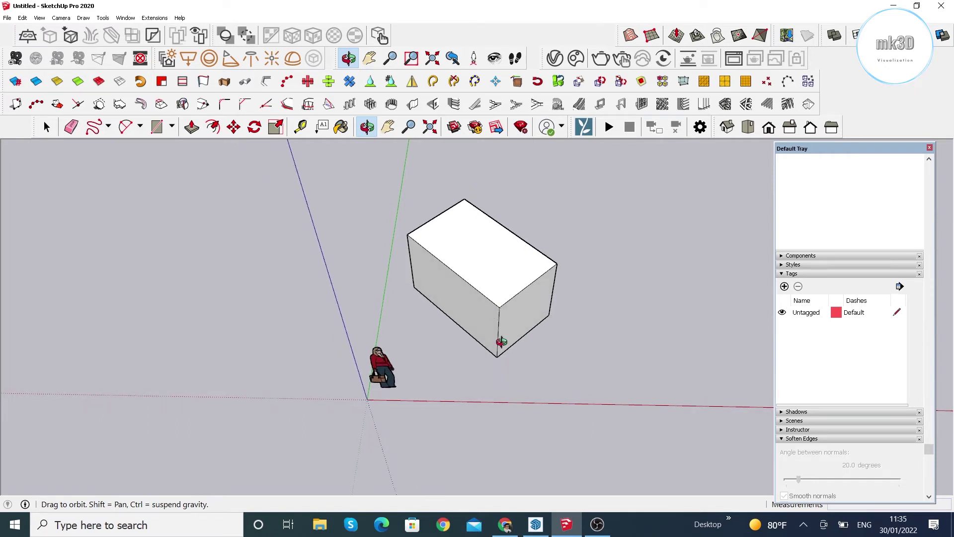
left_click(769, 128)
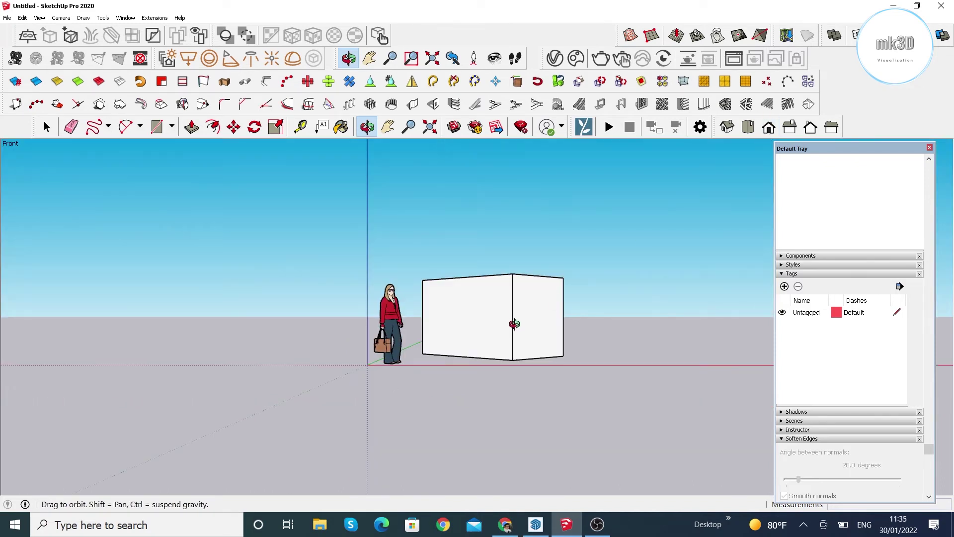
left_click_drag(514, 324, 493, 462)
mouse_move(542, 374)
left_mouse_down()
mouse_move(447, 308)
mouse_move(373, 277)
mouse_move(526, 393)
left_mouse_up()
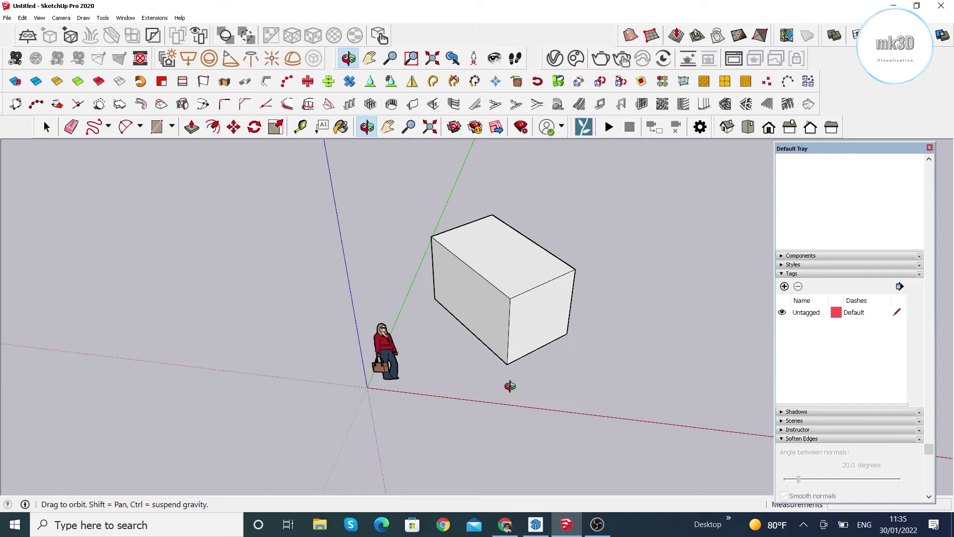
left_click(547, 519)
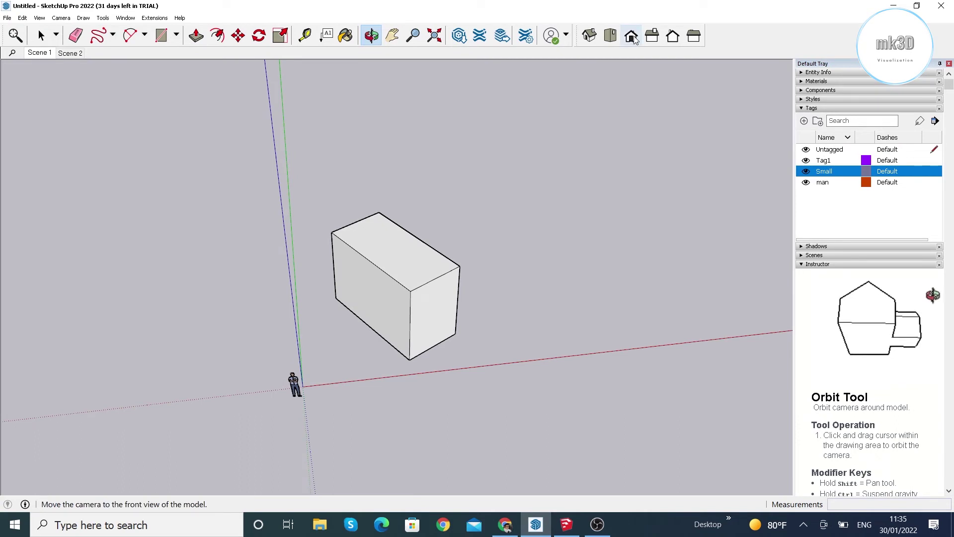
Select and double-click the box group to edit it, view it from Front, then switch to SketchUp 2020
left_click(631, 36)
left_click(42, 36)
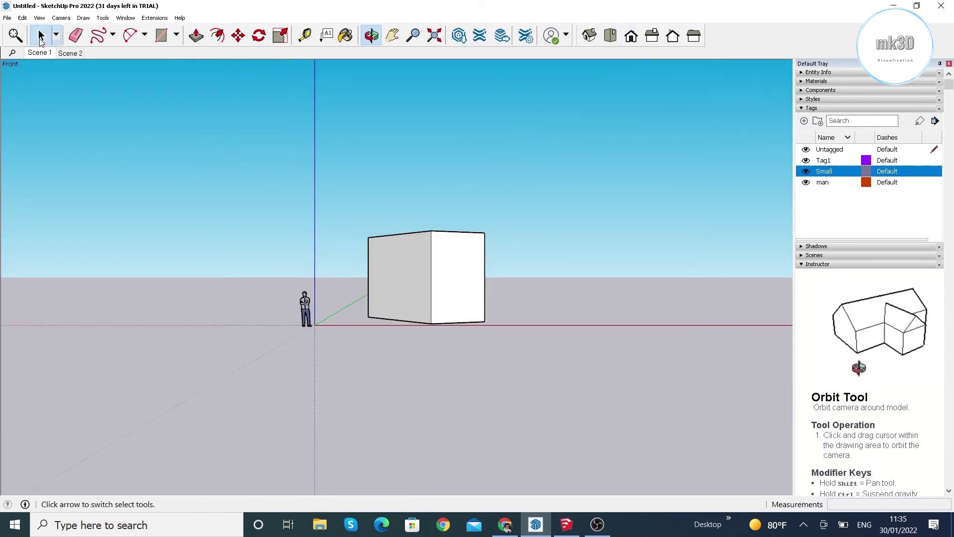
left_click(467, 277)
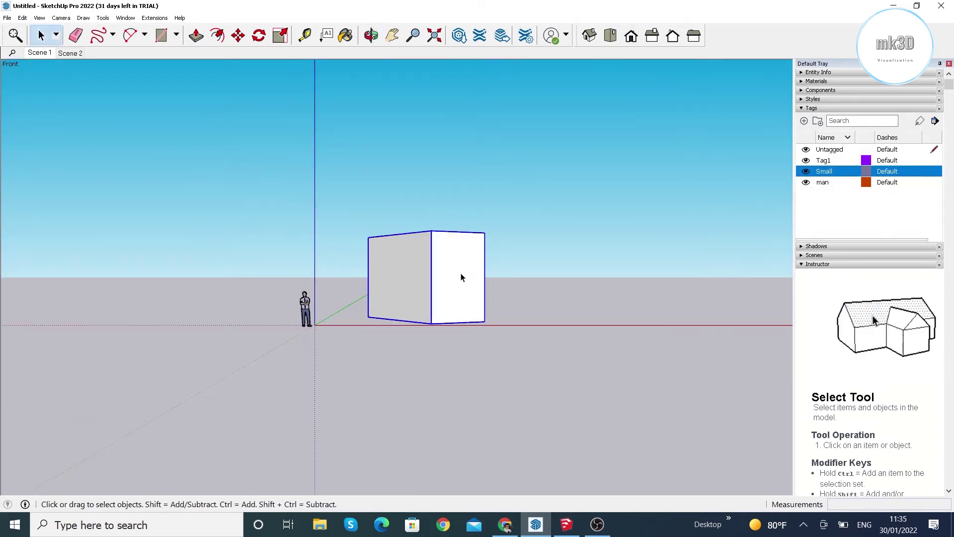
double_click(461, 277)
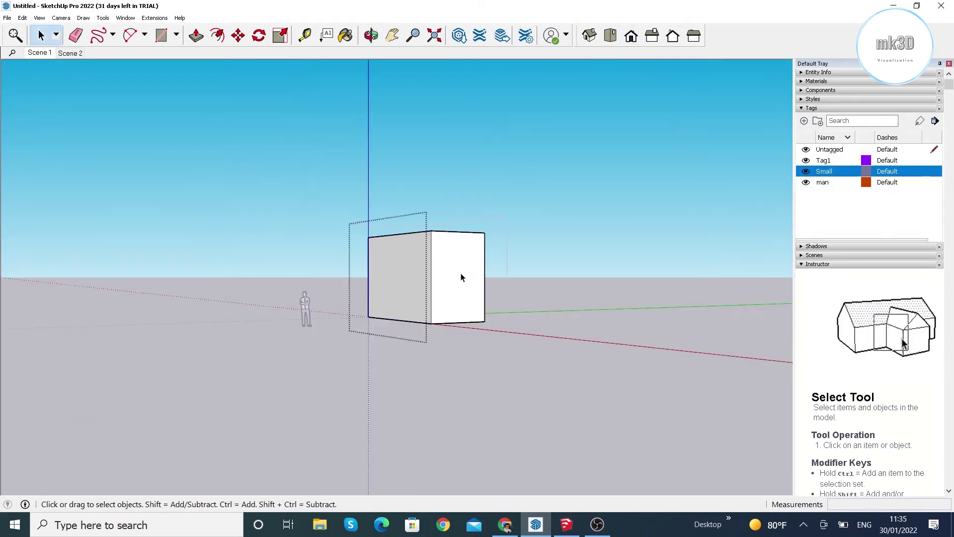
left_click(629, 41)
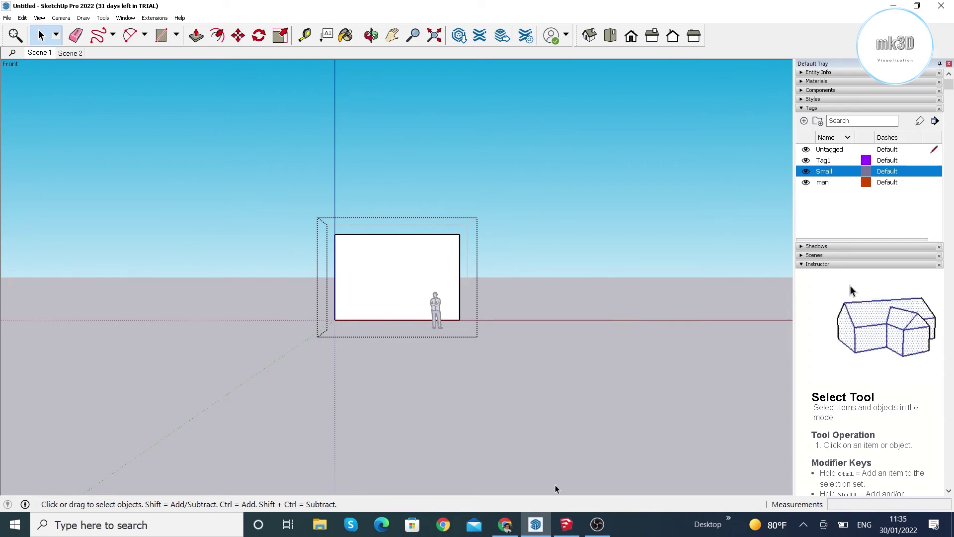
left_click(567, 524)
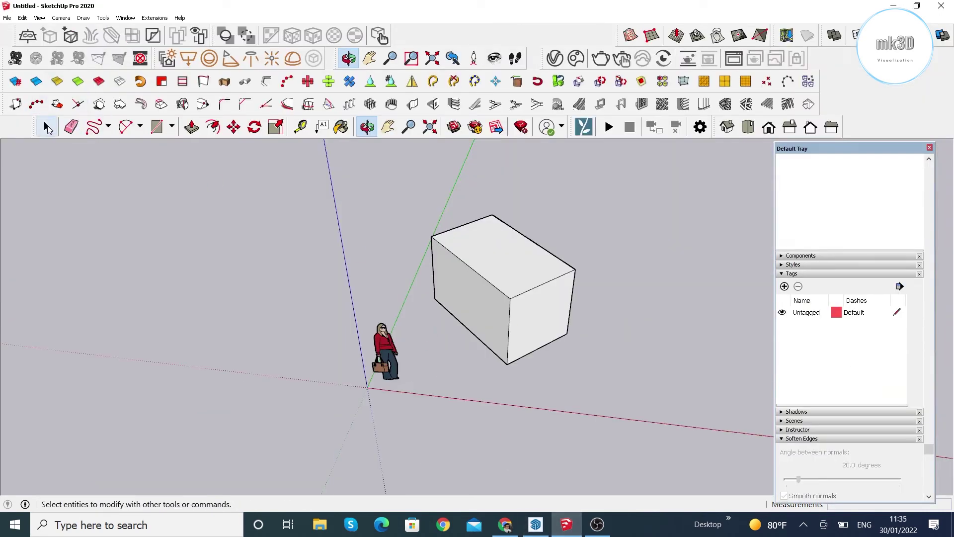
Set Front view, double-click the 2020 box to edit its group, then return to SketchUp 2022
left_click(47, 127)
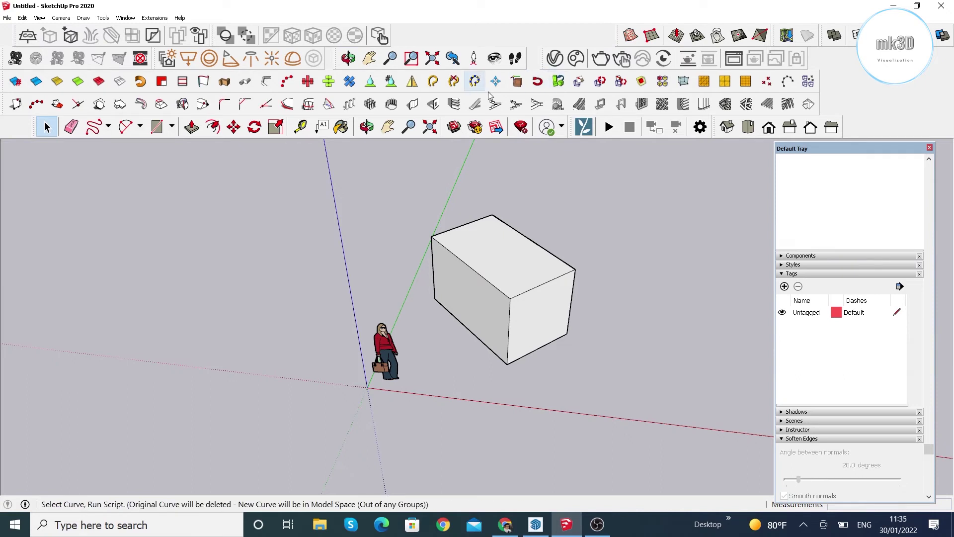
left_click(769, 127)
double_click(527, 317)
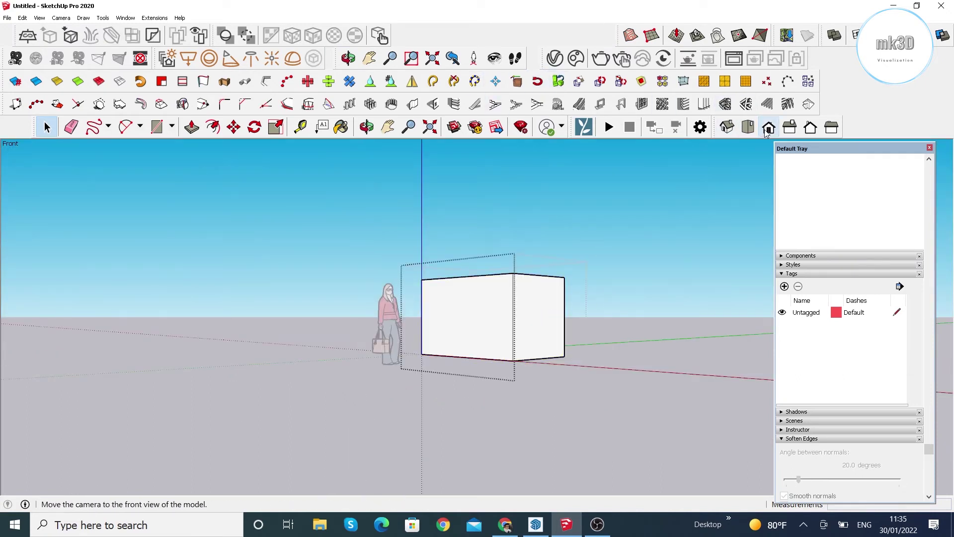
left_click(535, 525)
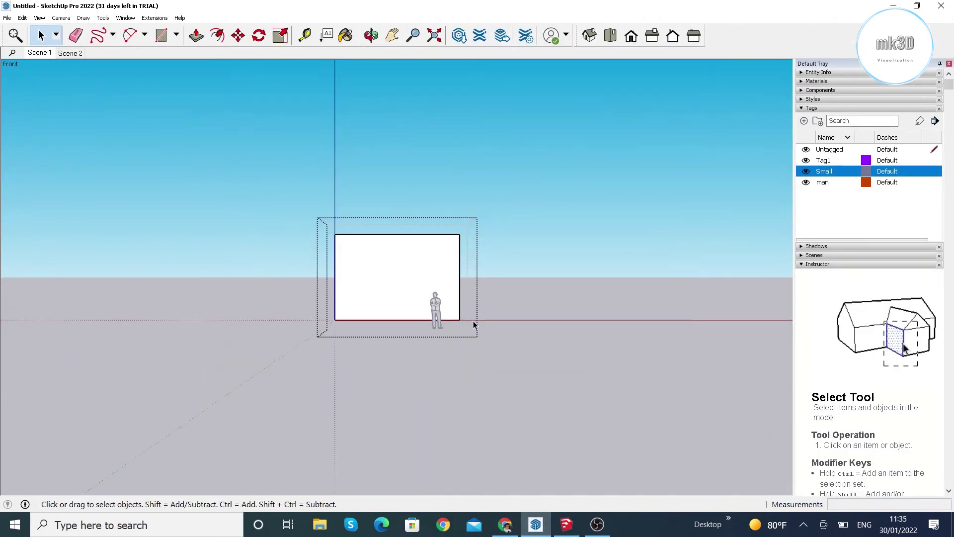
Orbit to a lower, more frontal 3D view of the box
left_click(372, 35)
mouse_move(499, 258)
left_mouse_down()
mouse_move(237, 379)
mouse_move(555, 276)
mouse_move(512, 293)
left_mouse_up()
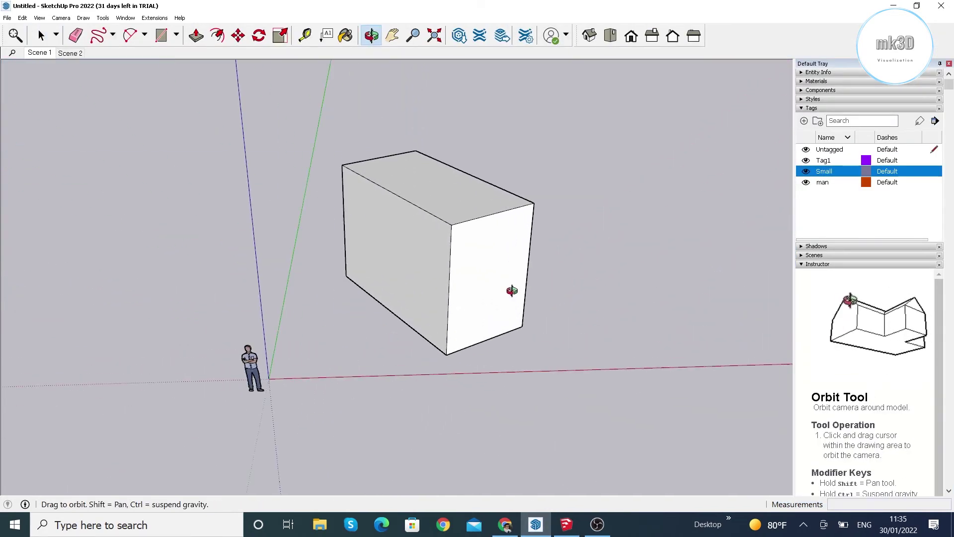
mouse_move(494, 326)
left_mouse_down()
mouse_move(485, 288)
mouse_move(100, 57)
left_mouse_up()
Open the box group, check it from Right and Front views, then close it
left_click(41, 35)
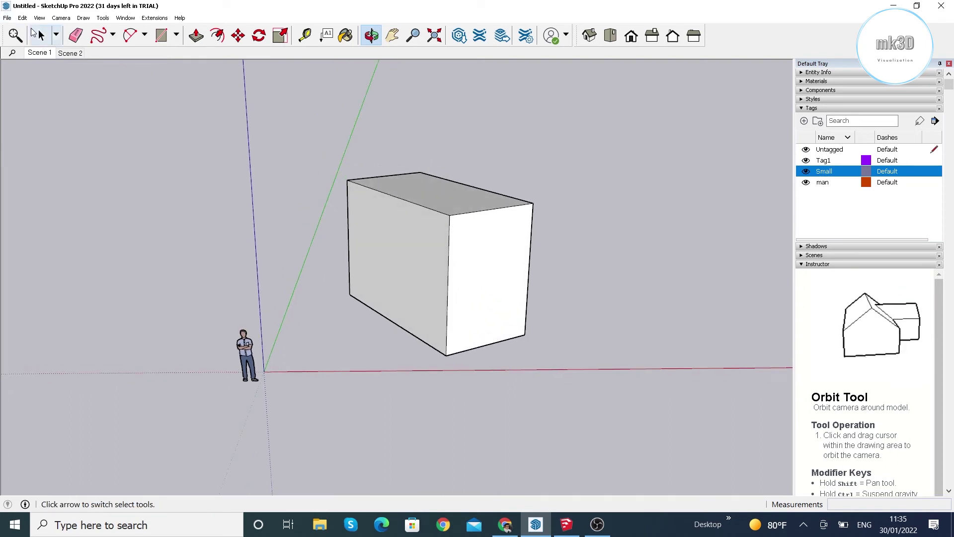
double_click(451, 258)
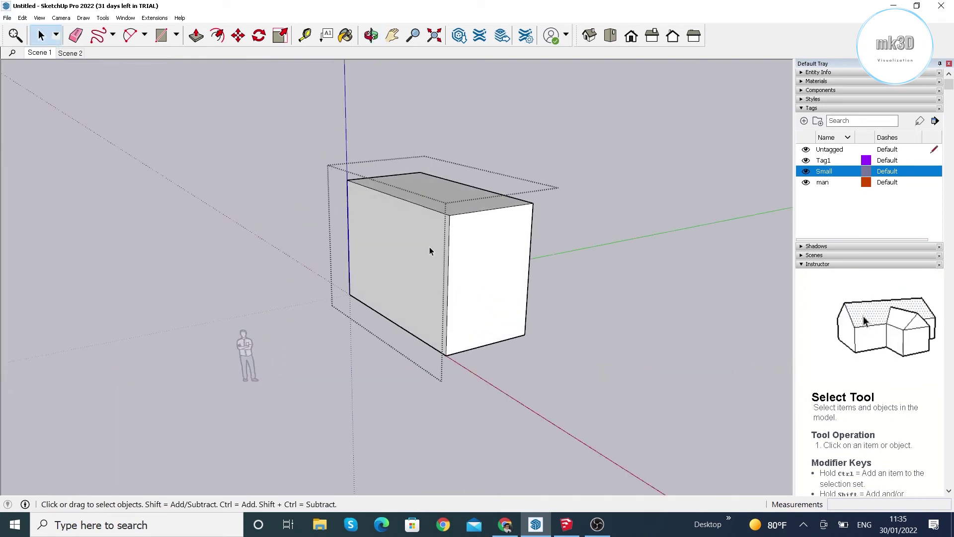
left_click(651, 37)
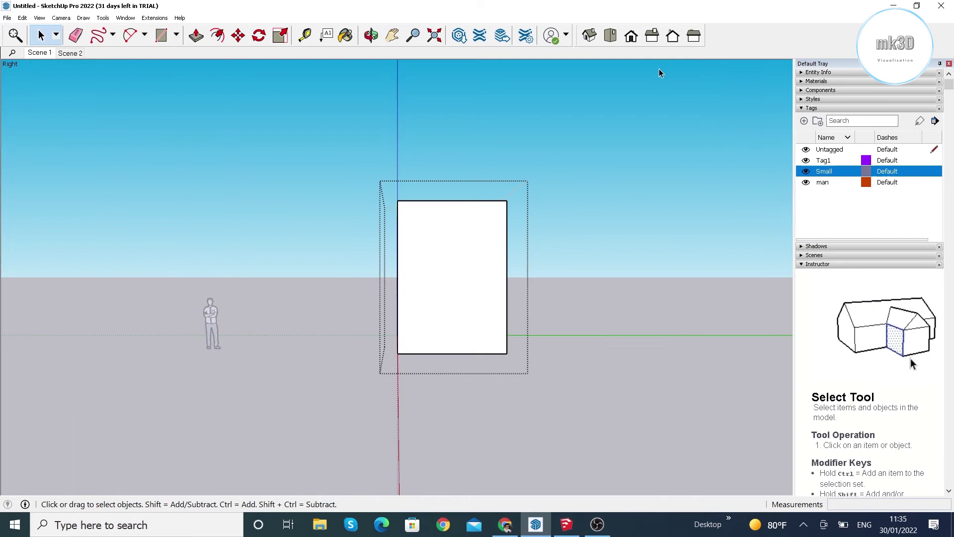
left_click(629, 40)
left_click(614, 262)
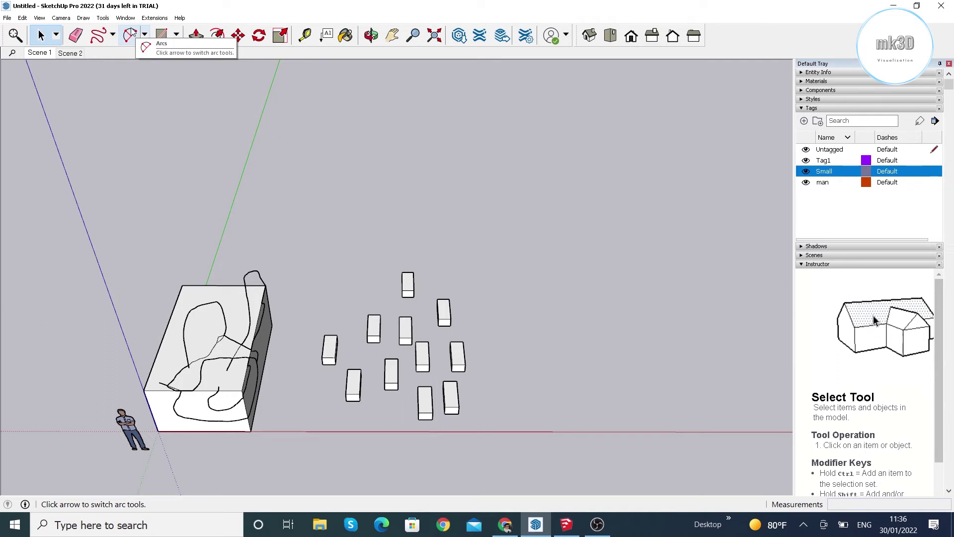
Draw a flat 11' 11" by 8' 9 11/16" rectangle right of the blocks, then switch to SketchUp 2020
left_click(161, 35)
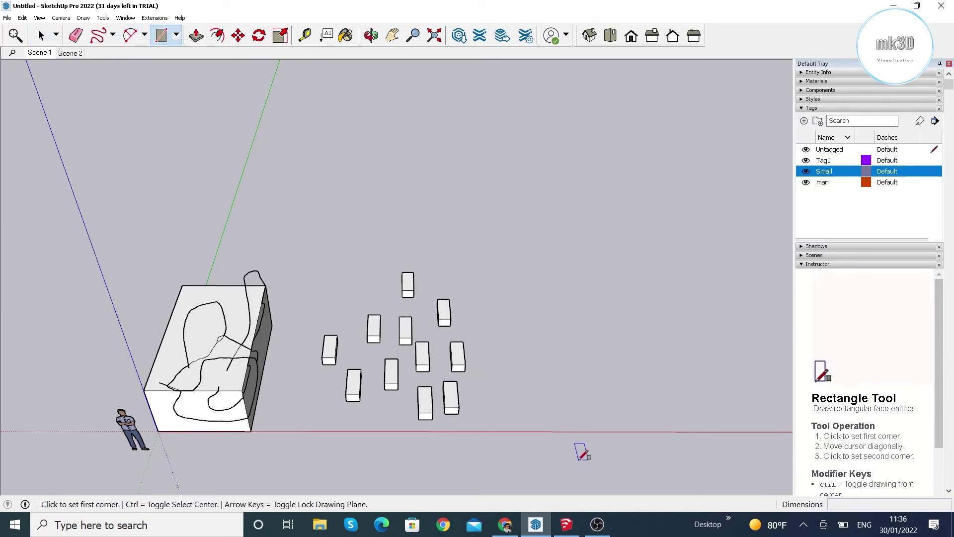
left_click(517, 370)
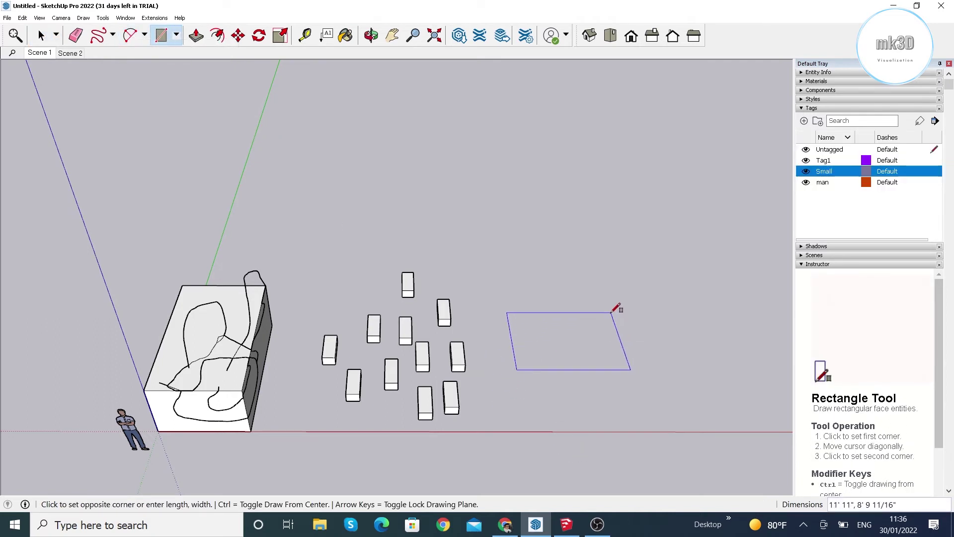
left_click(612, 312)
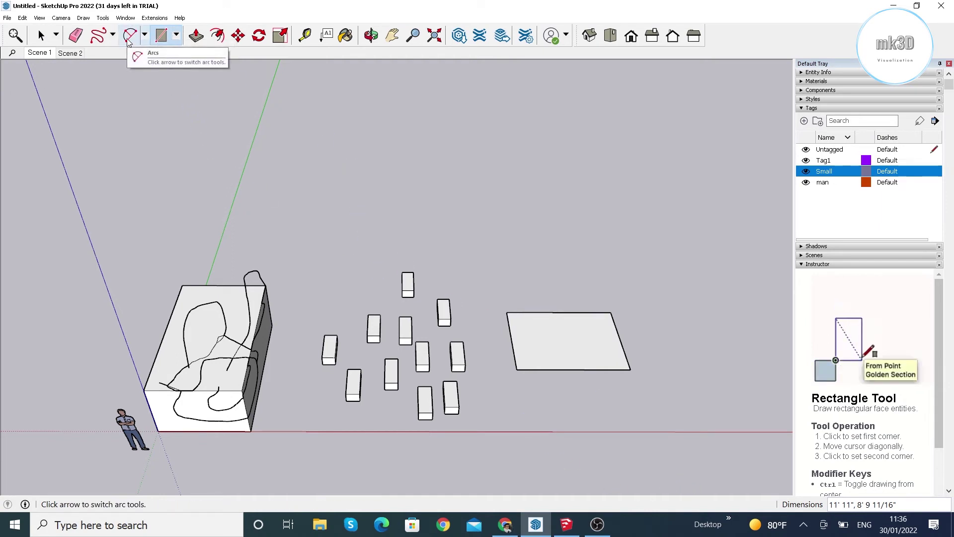
left_click(565, 525)
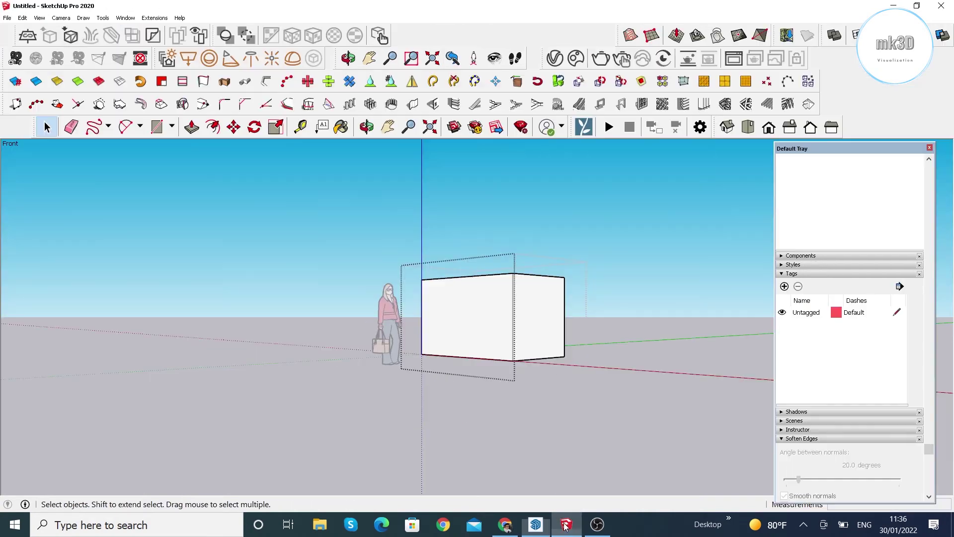
Orbit to a tilted top-down view and draw a flat rectangle right of the box
left_click(366, 127)
left_click_drag(378, 223, 318, 308)
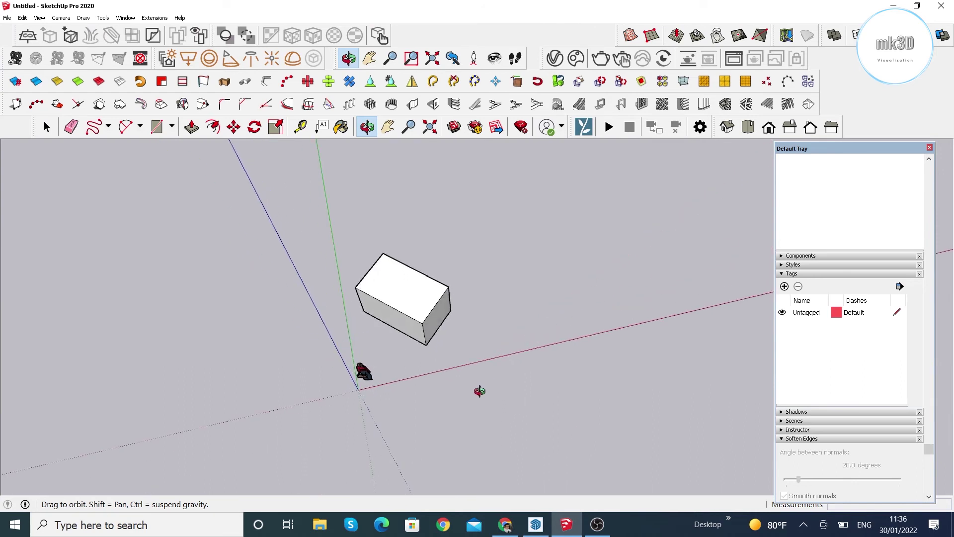
left_click(157, 127)
left_click(562, 293)
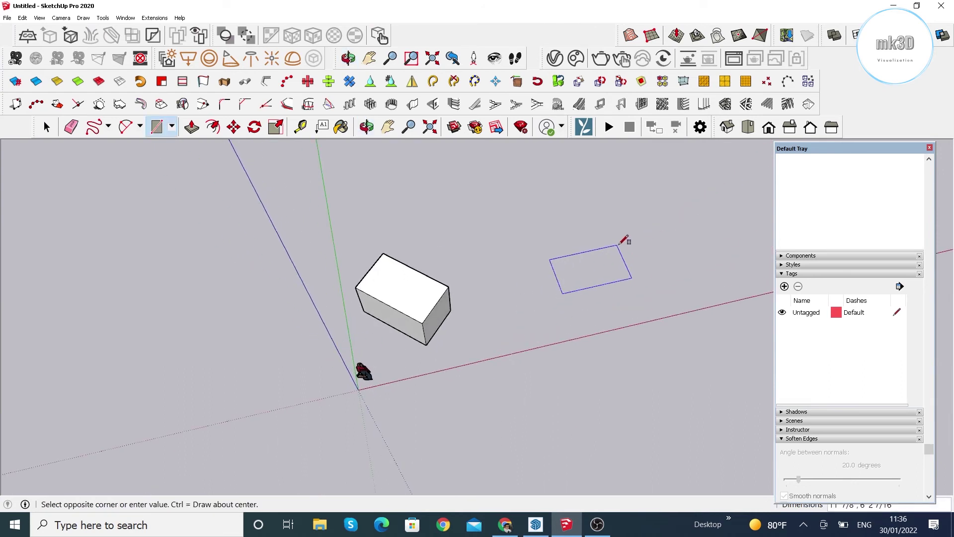
left_click(623, 243)
Draw a 2-Point Arc rising from the rectangle's corner
left_click(126, 123)
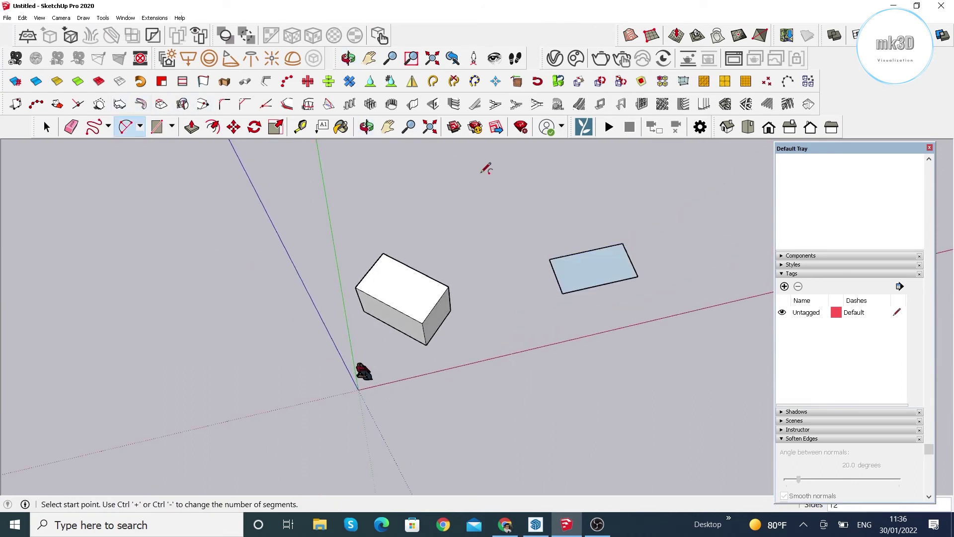
left_click(549, 259)
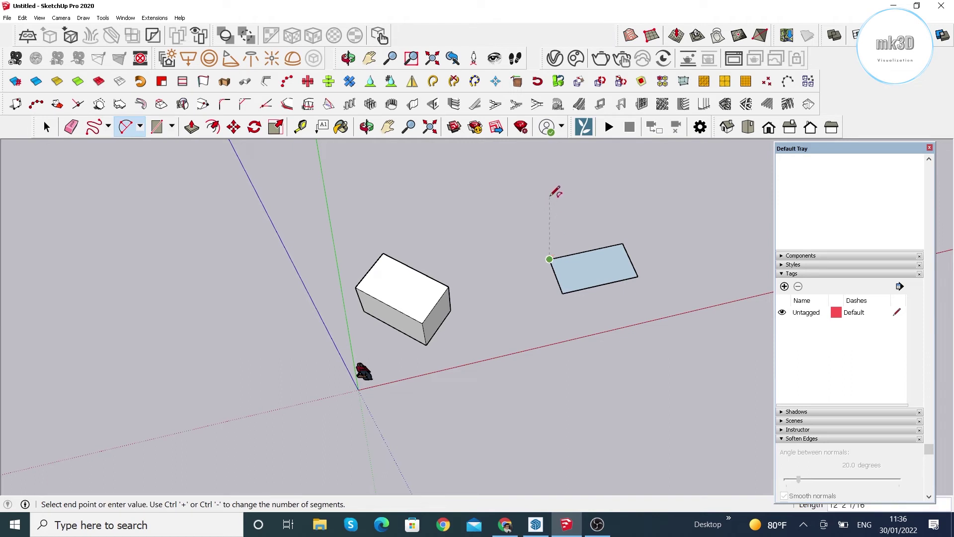
left_click(550, 195)
left_click(538, 227)
Orbit closer and start two more arcs on the rectangle, cancelling both with Esc
mouse_move(671, 224)
middle_mouse_down()
mouse_move(668, 237)
mouse_move(597, 199)
middle_mouse_up()
left_click(367, 127)
left_click_drag(473, 199, 439, 283)
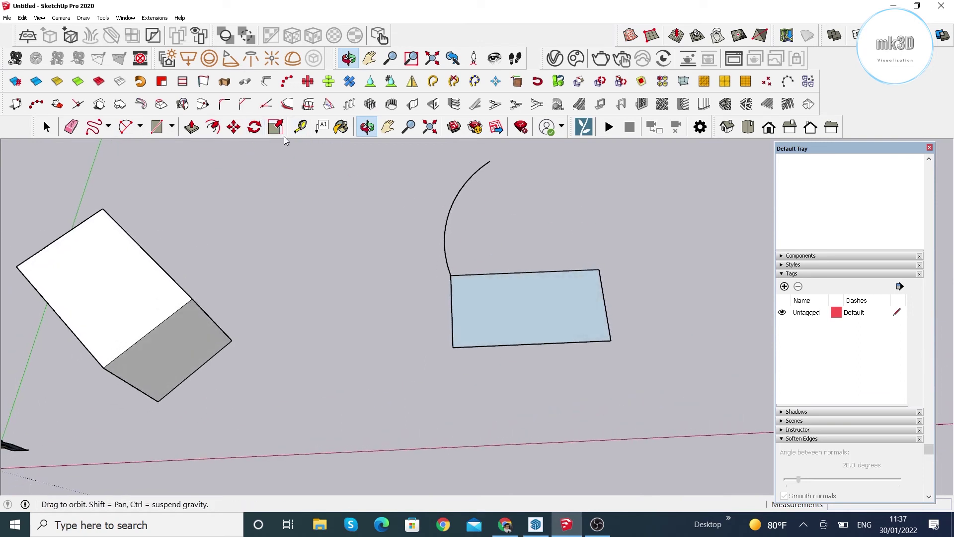
left_click(127, 128)
left_click(566, 270)
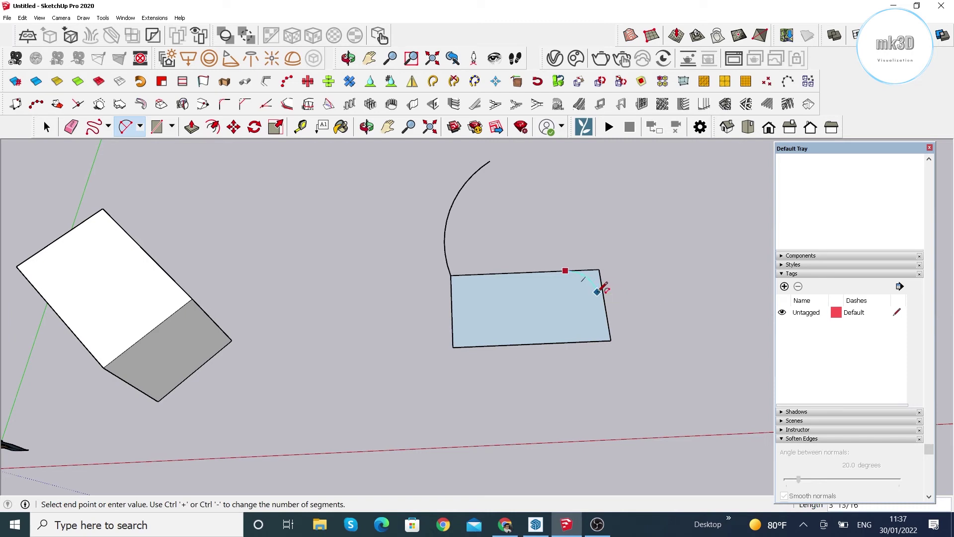
key("Escape")
left_click(606, 302)
key("Escape")
mouse_move(631, 260)
middle_mouse_down()
mouse_move(564, 298)
mouse_move(576, 437)
middle_mouse_up()
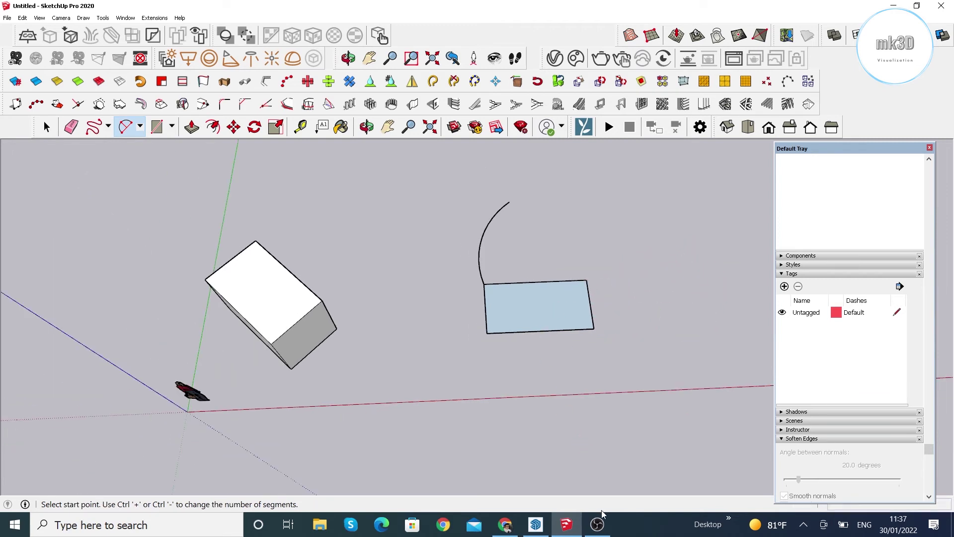
Return to SketchUp 2022, zoom in, and draw a 2-Point Arc from the rectangle's corner
left_click(536, 525)
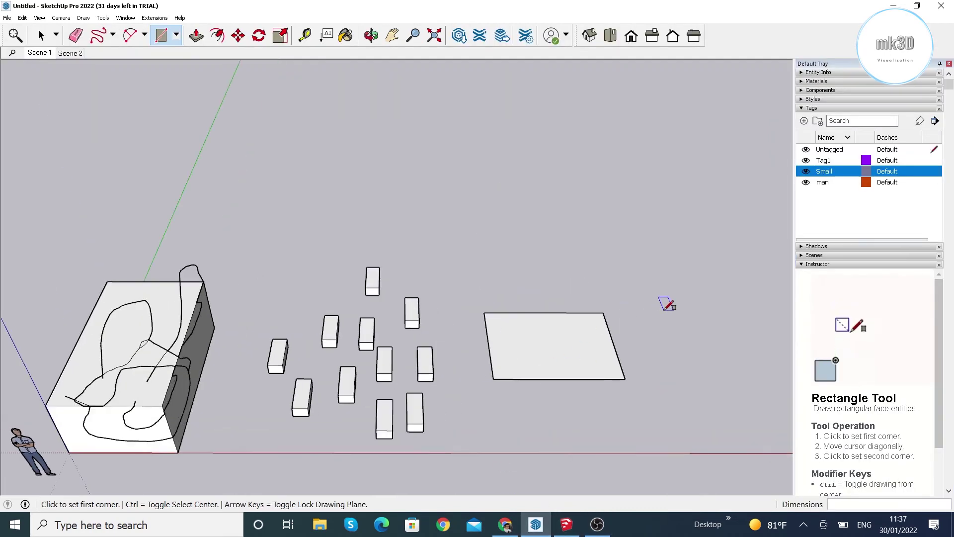
scroll(729, 302, "up", 1)
scroll(672, 298, "up", 1)
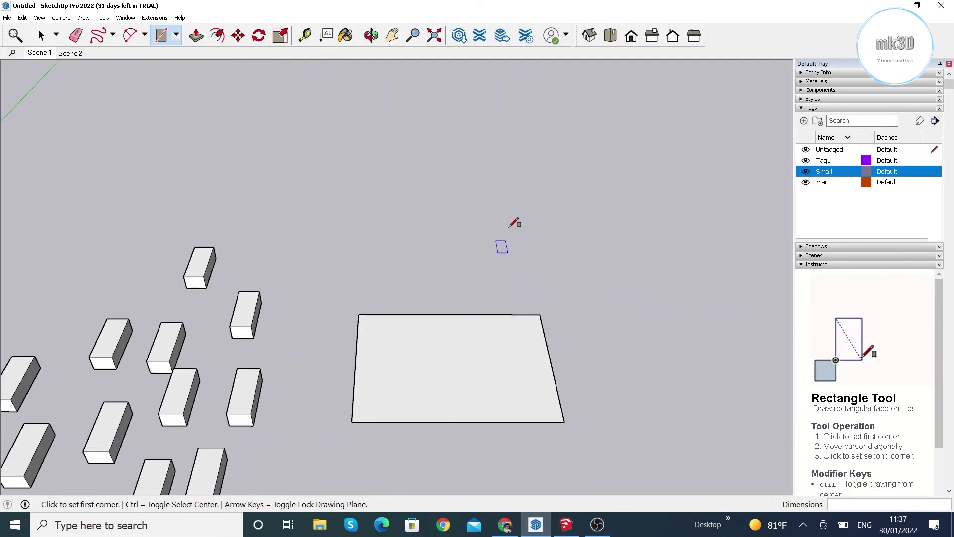
left_click(130, 34)
left_click(359, 314)
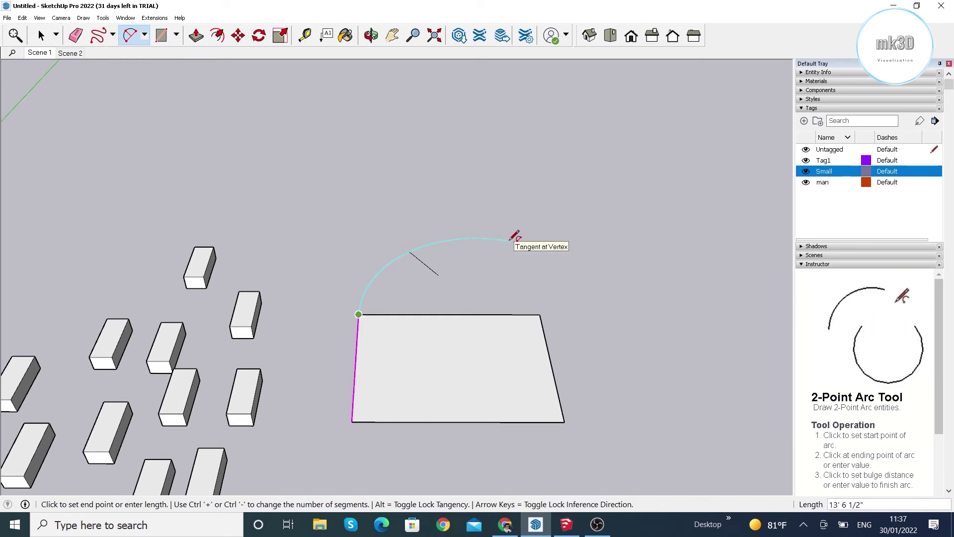
left_click(480, 244)
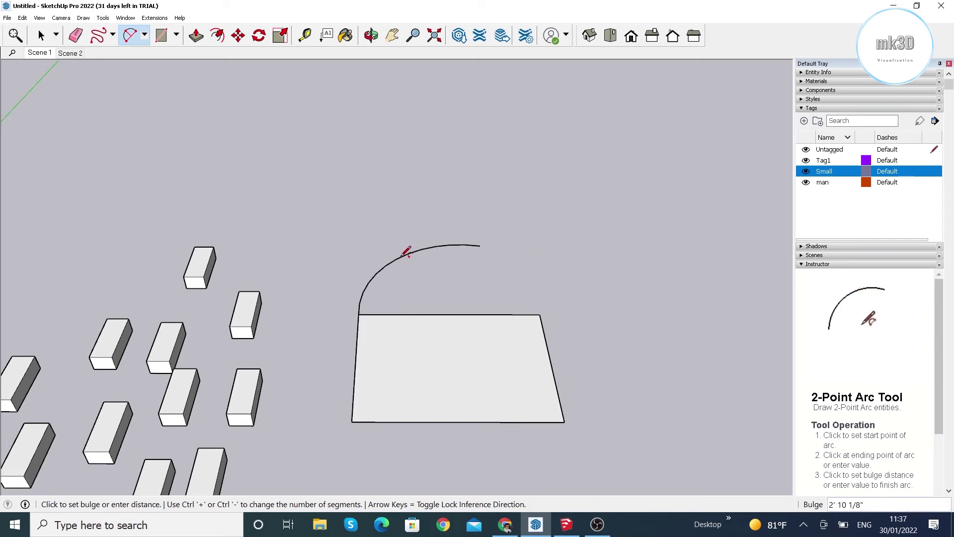
left_click(406, 252)
Add three more linked arcs from the other corner and the dome's top, curling into a hook
left_click(541, 314)
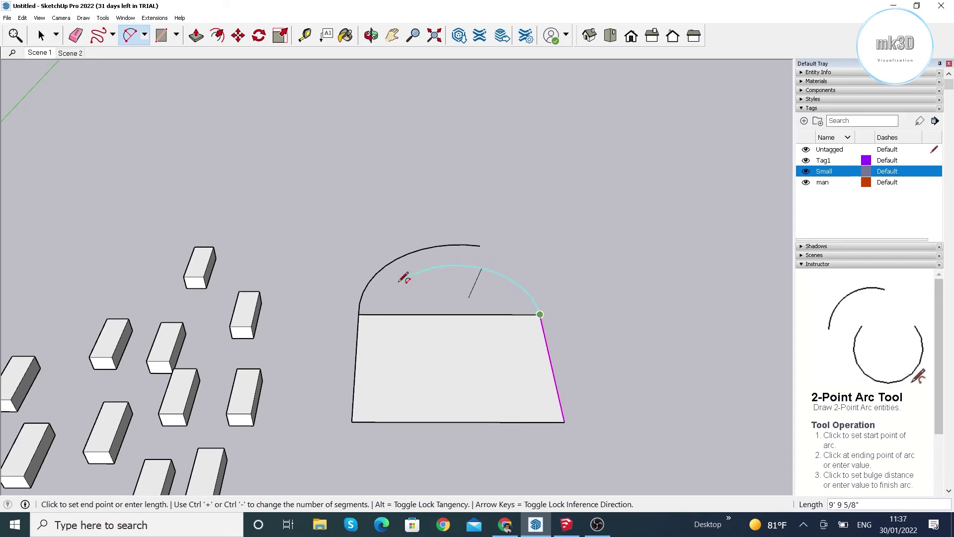
left_click(466, 263)
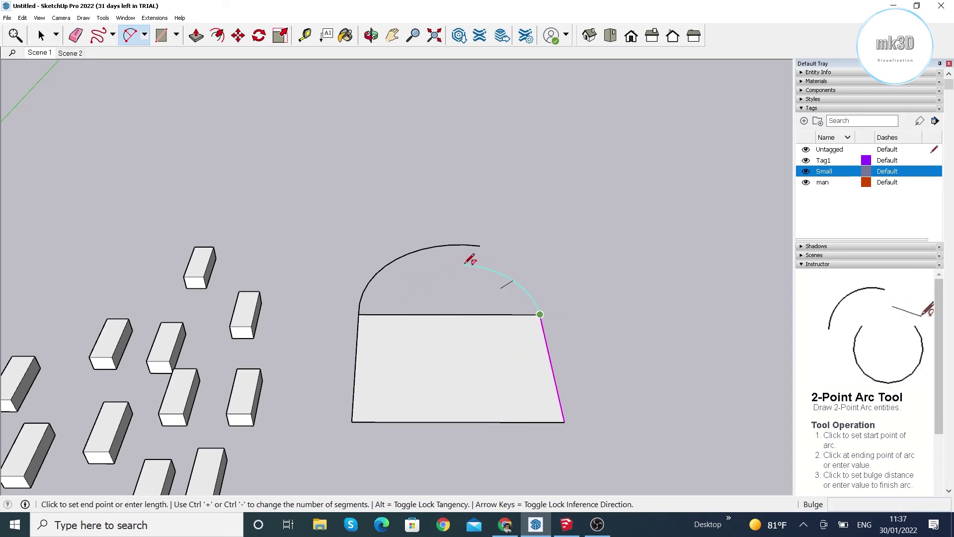
left_click(499, 262)
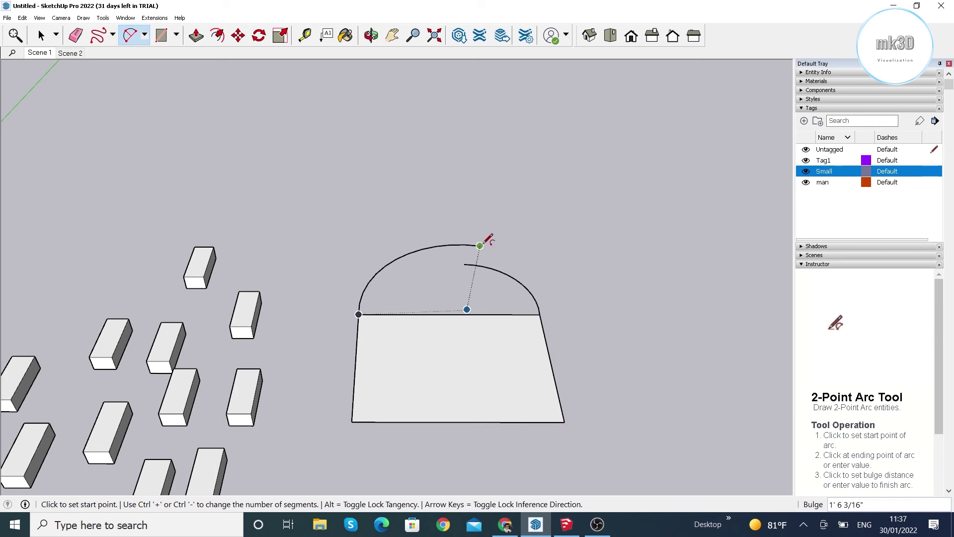
left_click(480, 245)
left_click(512, 196)
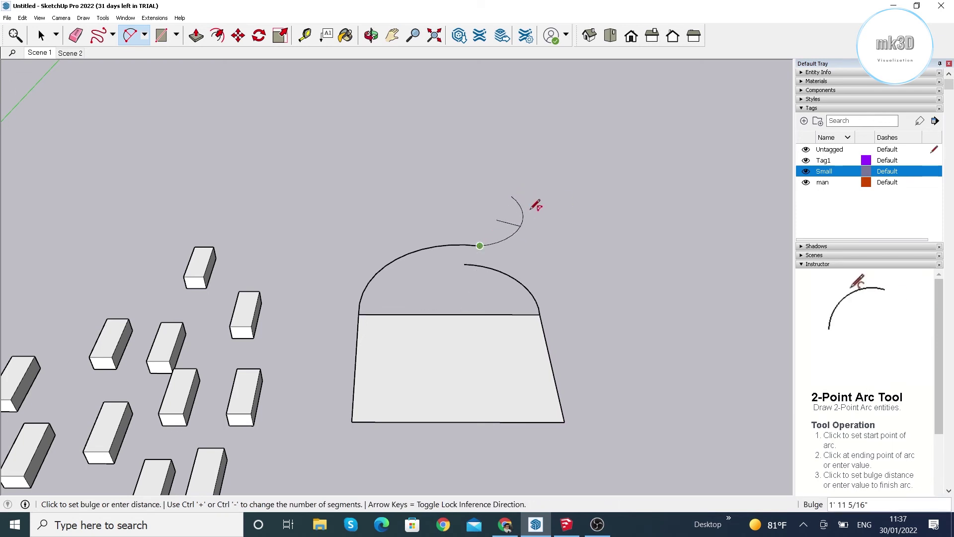
left_click(536, 211)
left_click(512, 197)
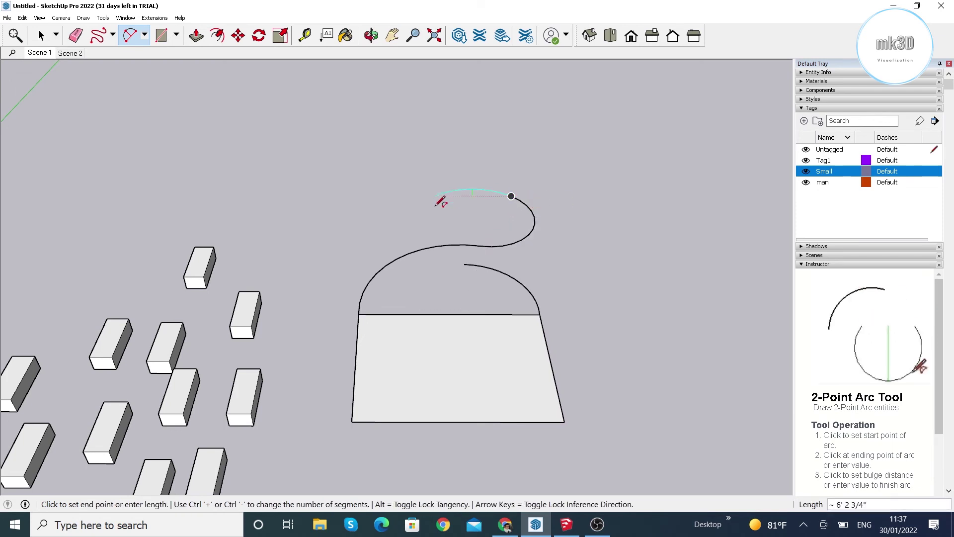
left_click(431, 221)
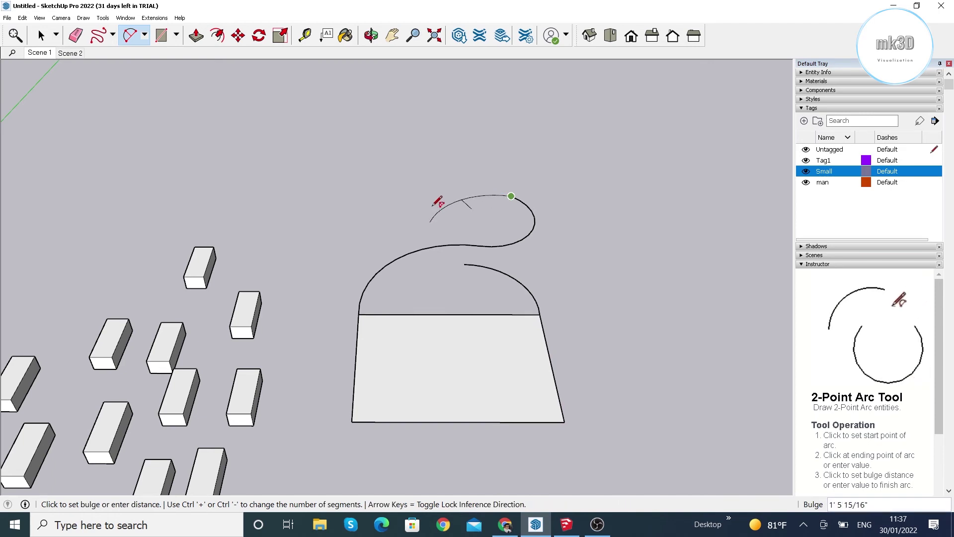
left_click(446, 206)
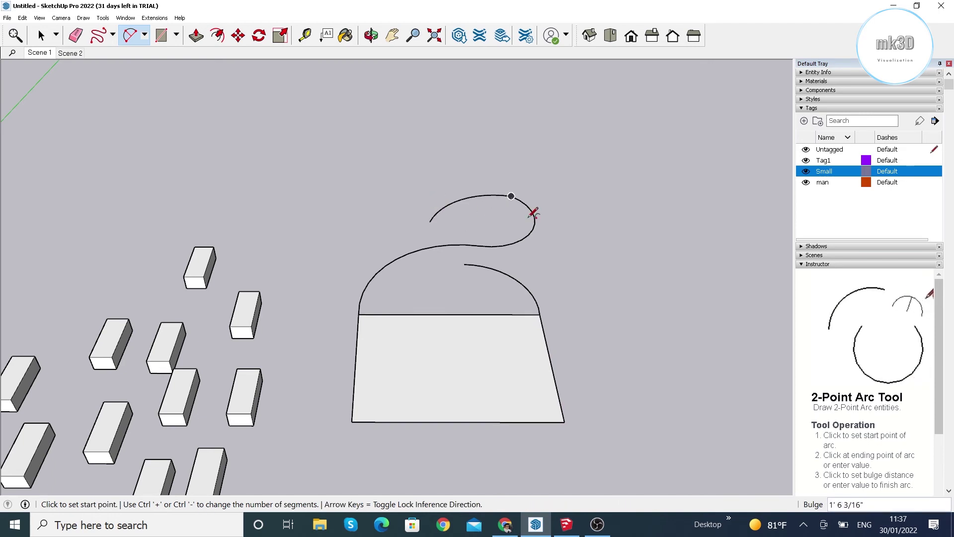
mouse_move(534, 213)
middle_mouse_down()
mouse_move(534, 377)
mouse_move(547, 443)
middle_mouse_up()
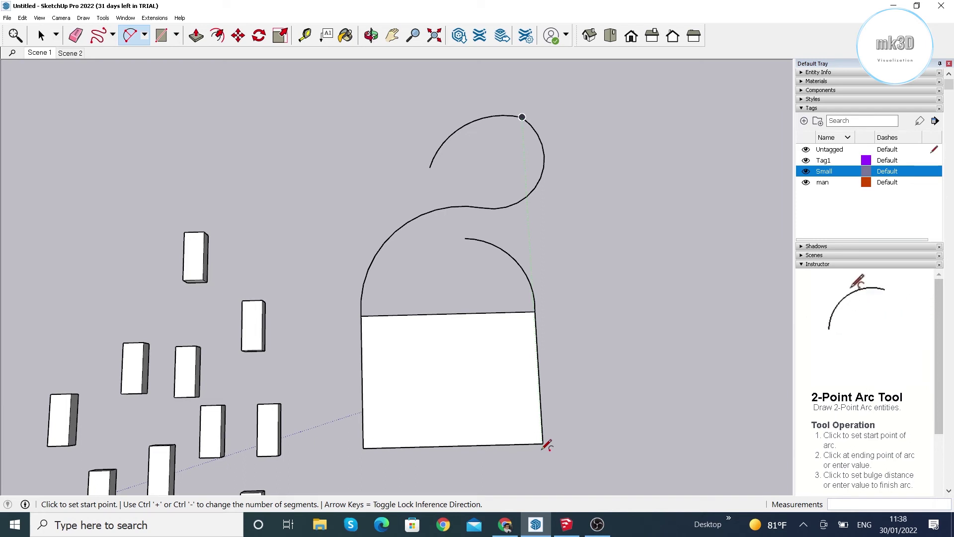
scroll(547, 445, "down", 1)
left_click(40, 35)
scroll(683, 198, "down", 3)
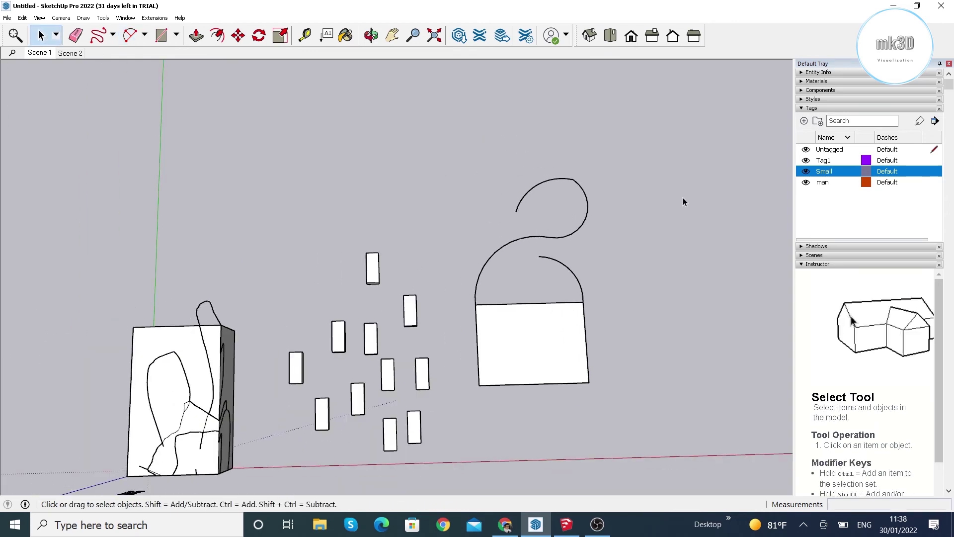
scroll(587, 174, "down", 3)
middle_click_drag(465, 199, 439, 179)
scroll(524, 269, "up", 3)
middle_click_drag(524, 270, 469, 242)
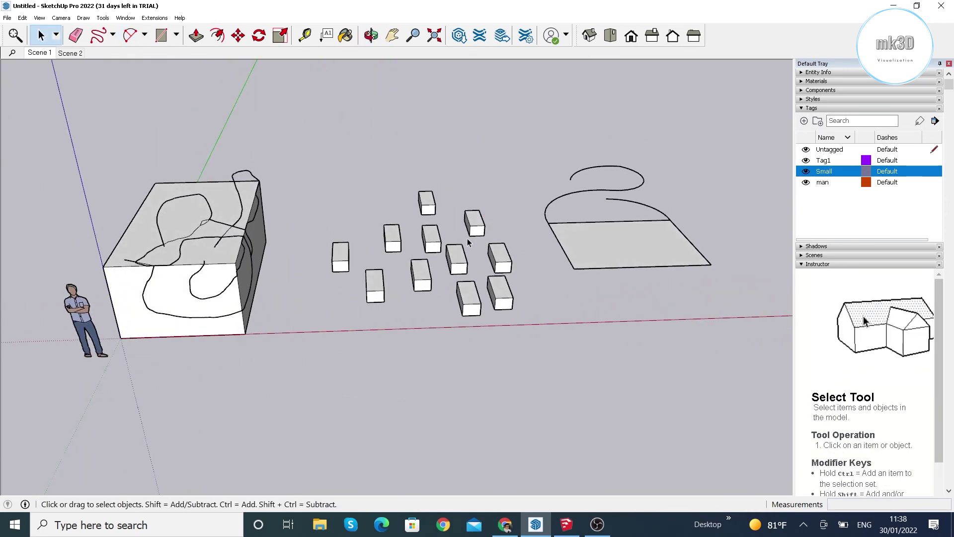
scroll(438, 258, "up", 2)
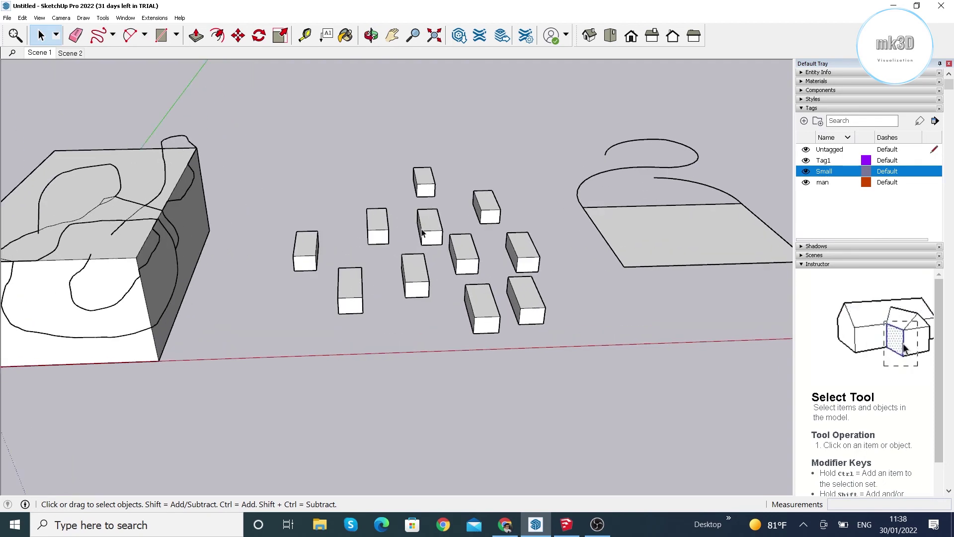
scroll(642, 258, "down", 2)
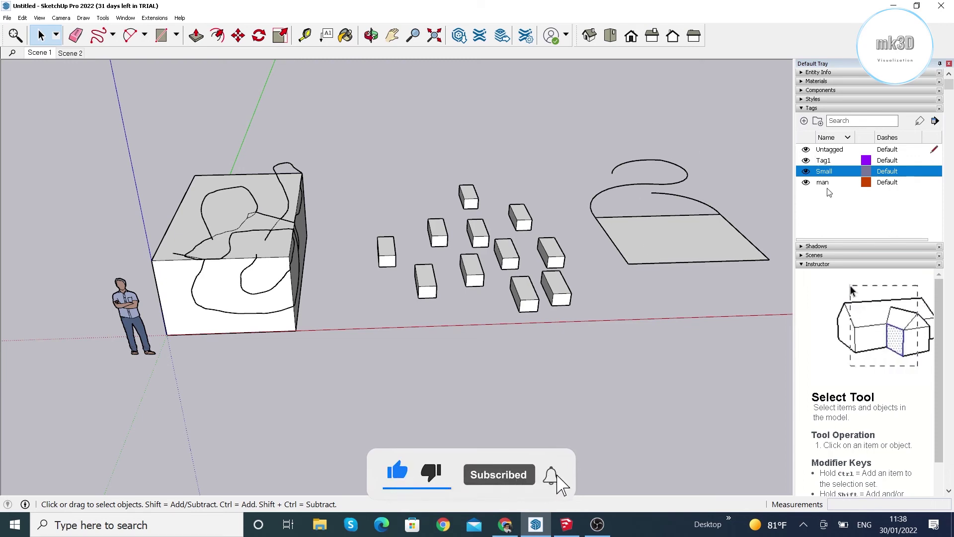
middle_click_drag(775, 318, 577, 312)
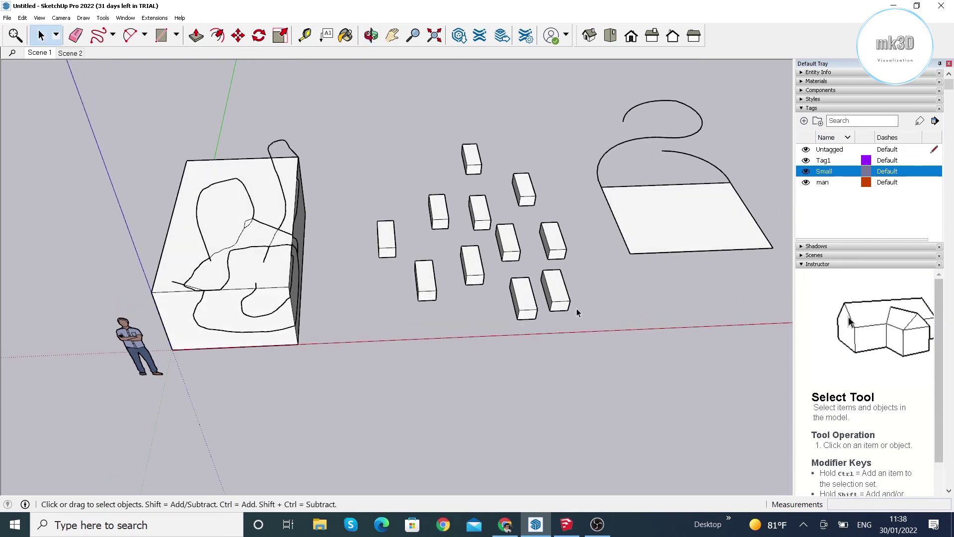
Try Select > All with Same Tag, first from a small block, then from the scribbled box
right_click(427, 279)
mouse_move(475, 372)
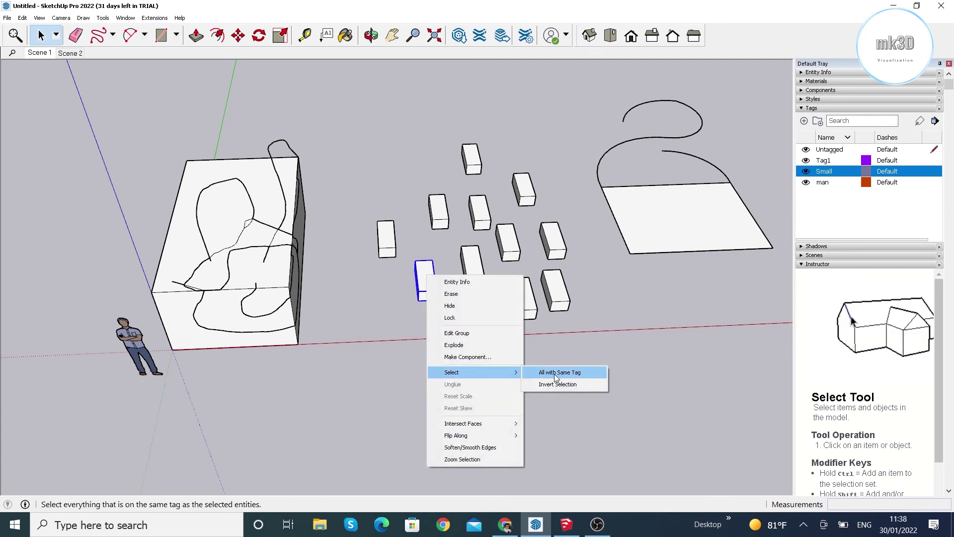
left_click(555, 373)
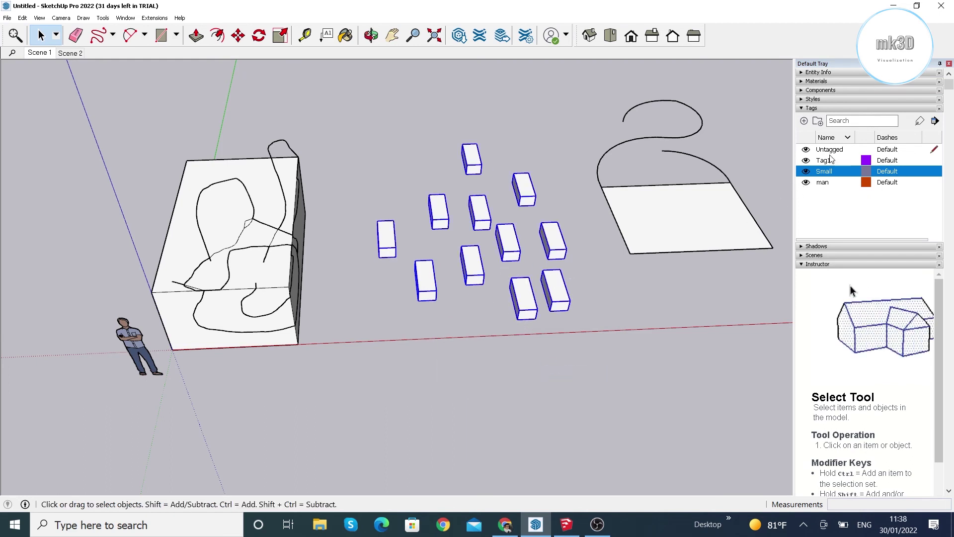
scroll(438, 249, "up", 2)
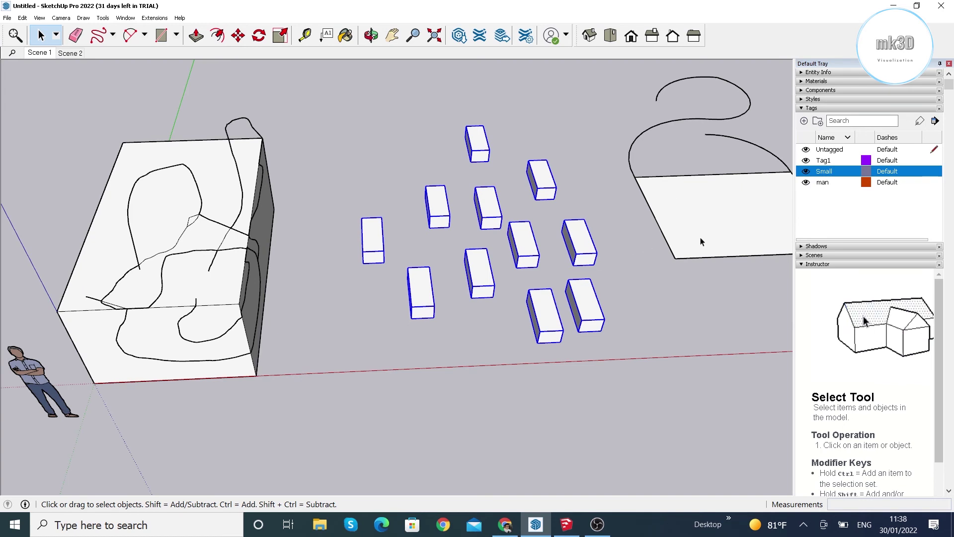
left_click(159, 334)
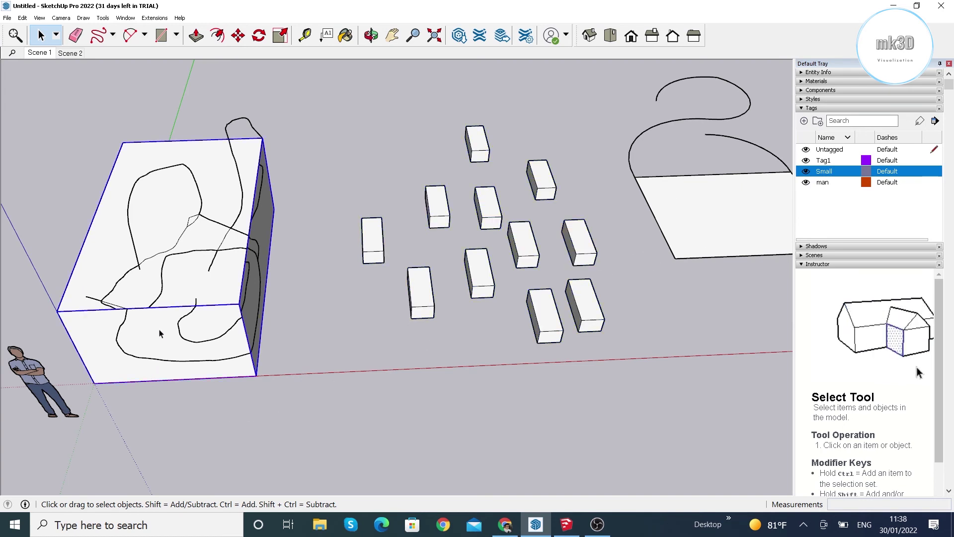
right_click(160, 334)
mouse_move(202, 234)
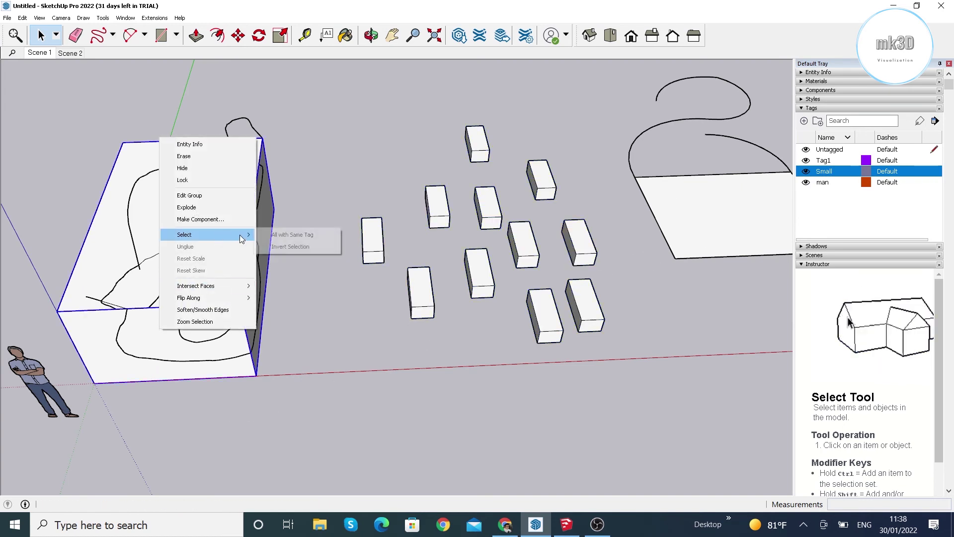
left_click(278, 235)
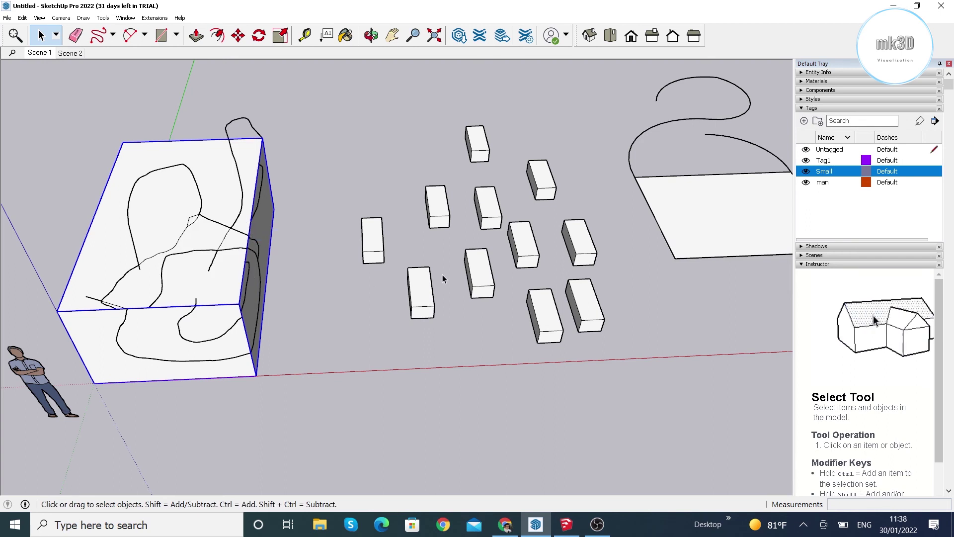
Select individual small blocks, then window-select most of the small blocks
left_click(479, 277)
right_click(479, 278)
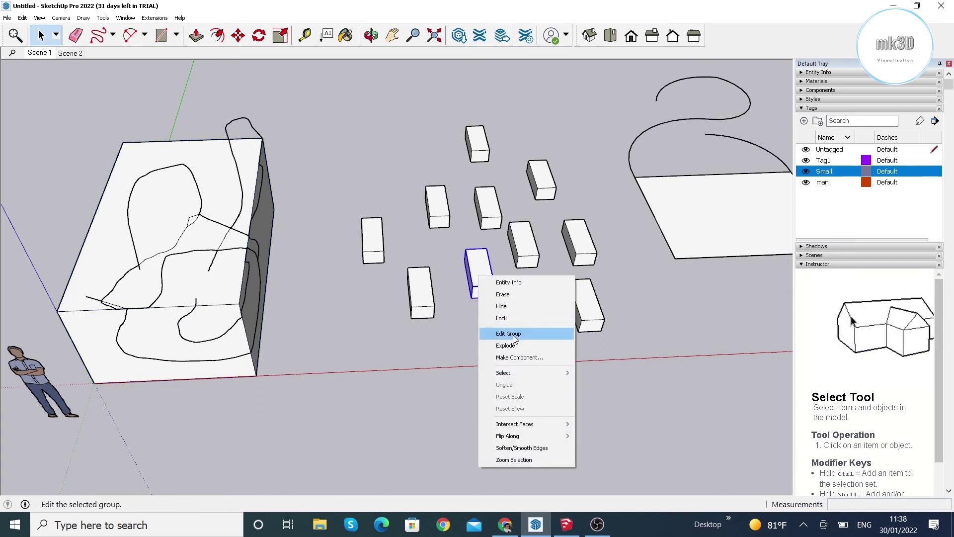
left_click(421, 293)
scroll(356, 328, "down", 2)
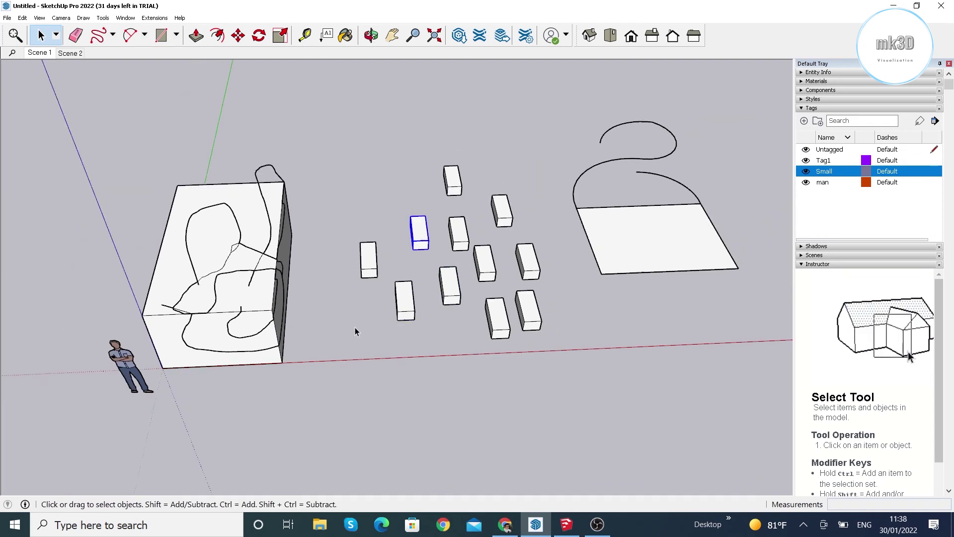
scroll(356, 328, "down", 1)
left_click_drag(364, 148, 521, 368)
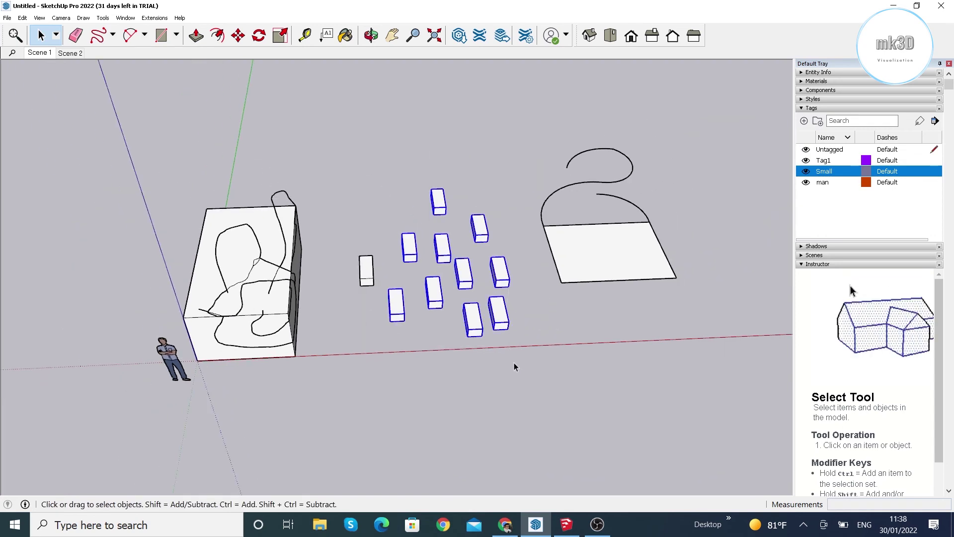
Select every block on the Small tag with All with Same Tag, then zoom out to the whole model
scroll(514, 363, "up", 3)
scroll(471, 359, "up", 2)
right_click(462, 279)
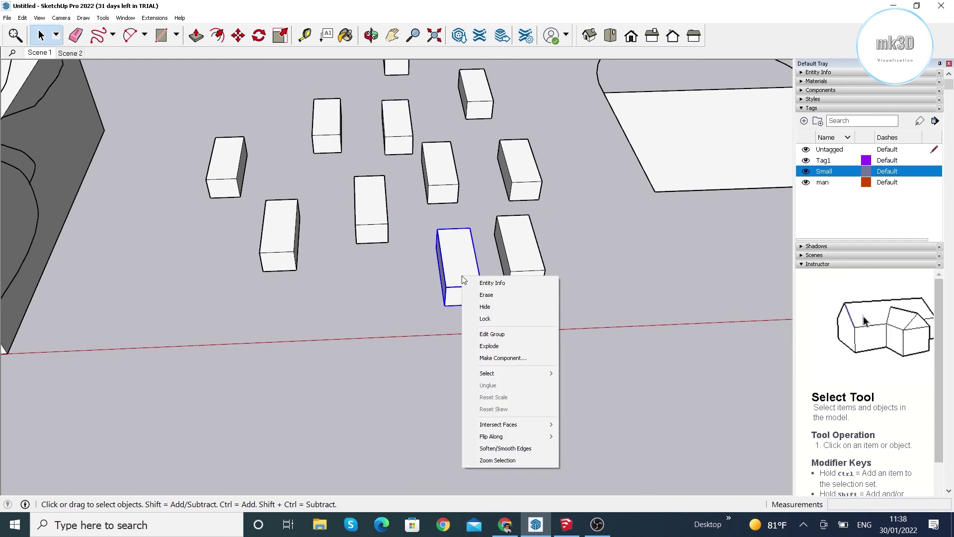
mouse_move(507, 373)
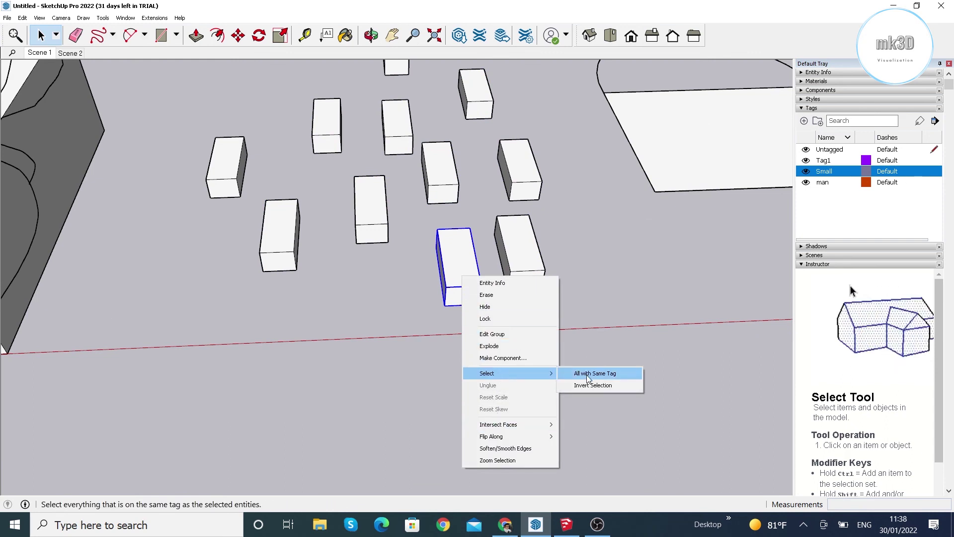
left_click(587, 376)
scroll(586, 375, "down", 3)
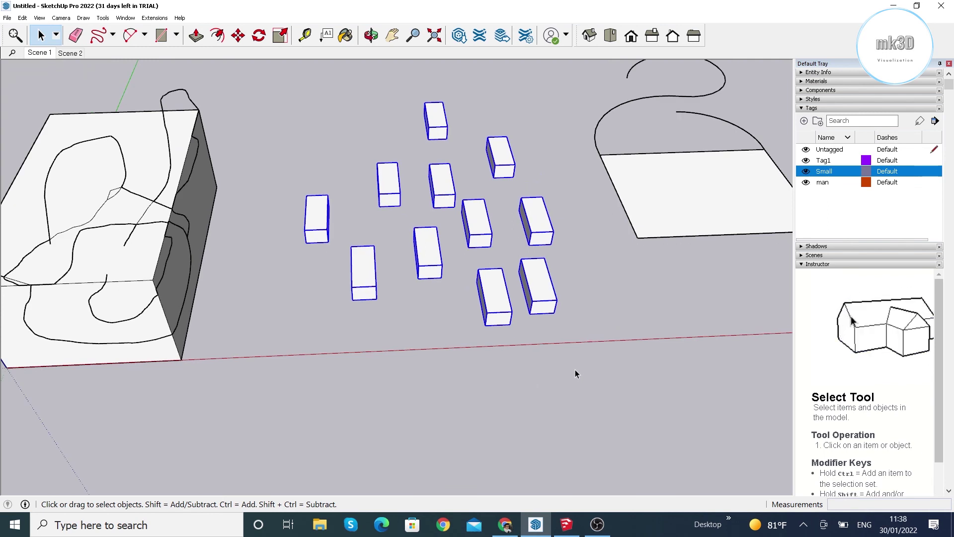
scroll(509, 411, "down", 3)
scroll(508, 410, "down", 2)
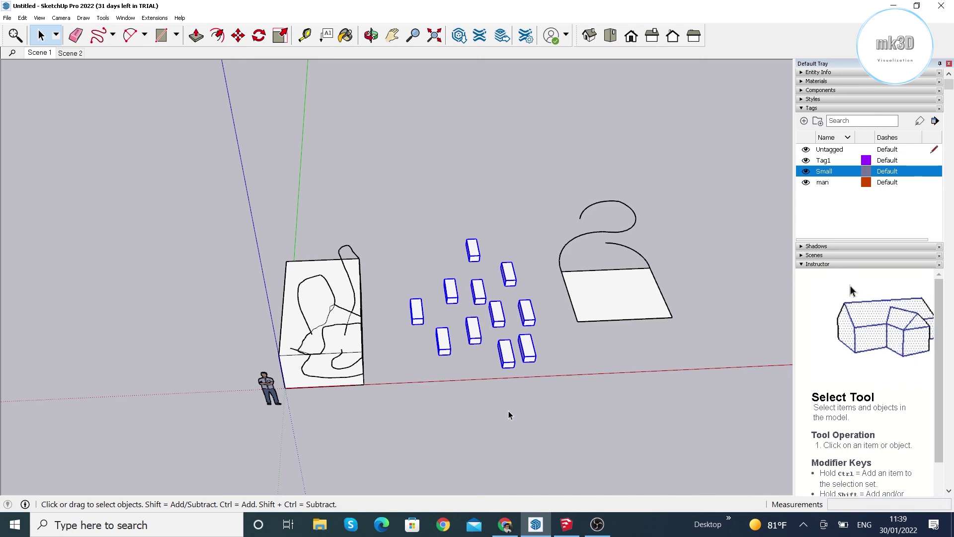
scroll(509, 410, "up", 2)
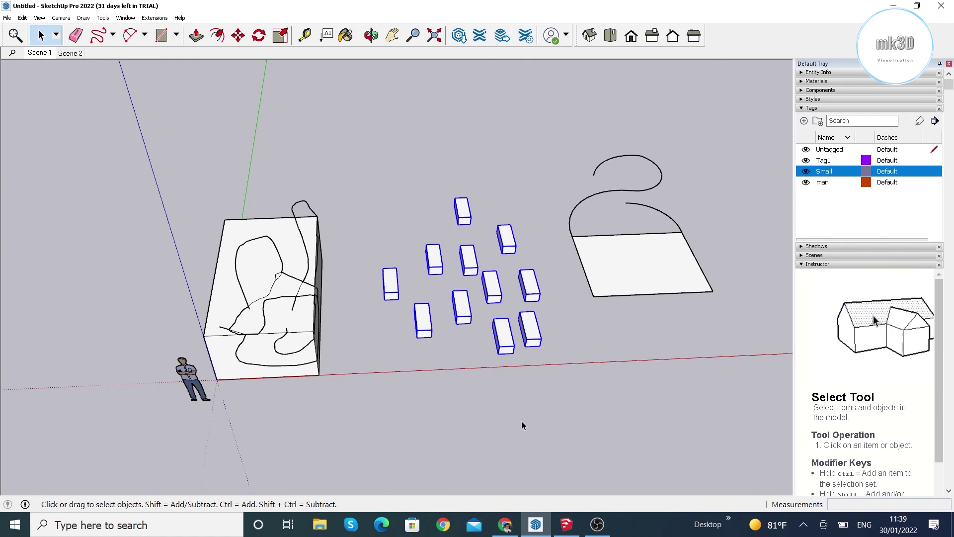